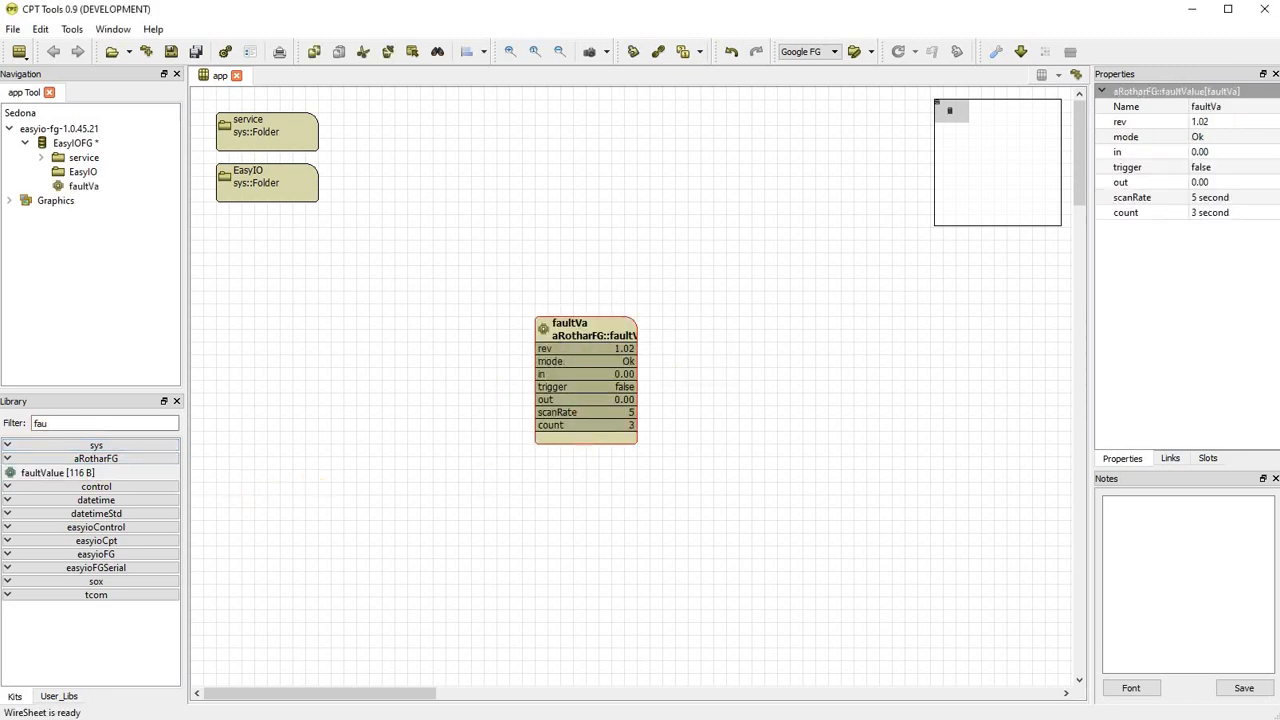
Step: Filter the component library for "ram" and add a control Ramp block beside the faultVa block
double_click(70, 424)
text(ram)
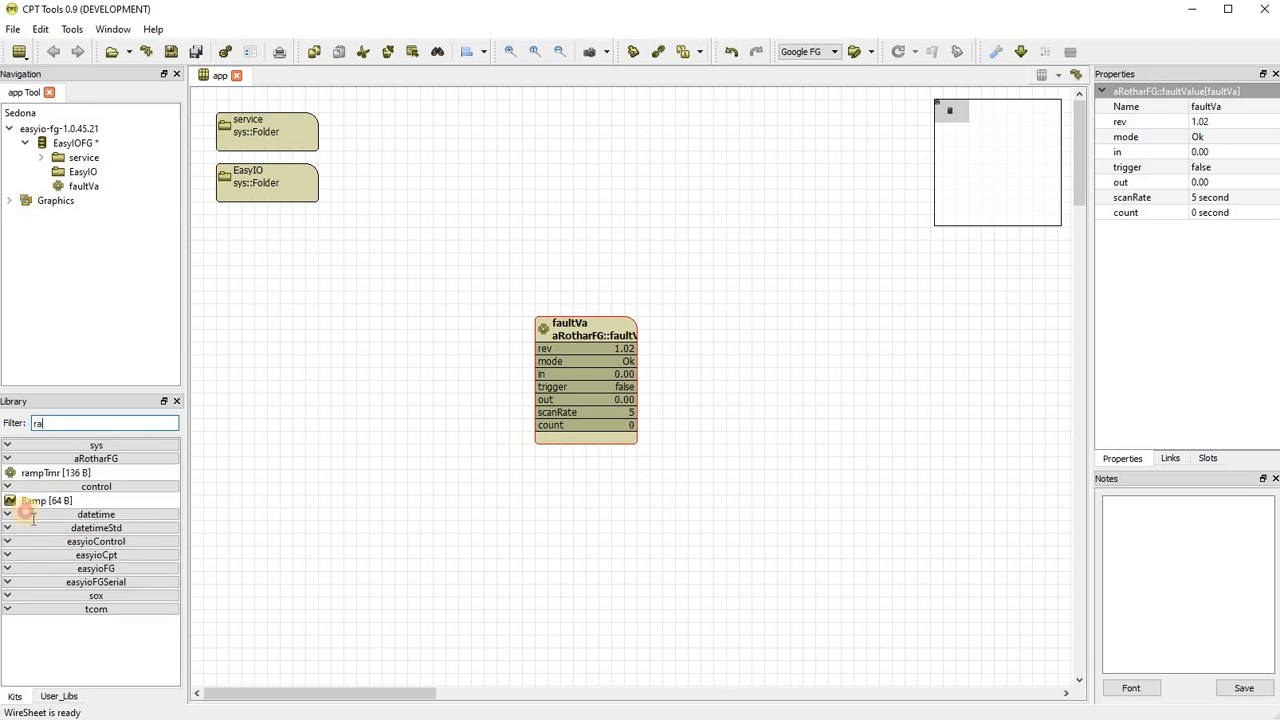
drag(34, 500, 450, 330)
Step: Rename the Ramp block "varible" and link its out slot to the in slot of faultVa
click(1224, 110)
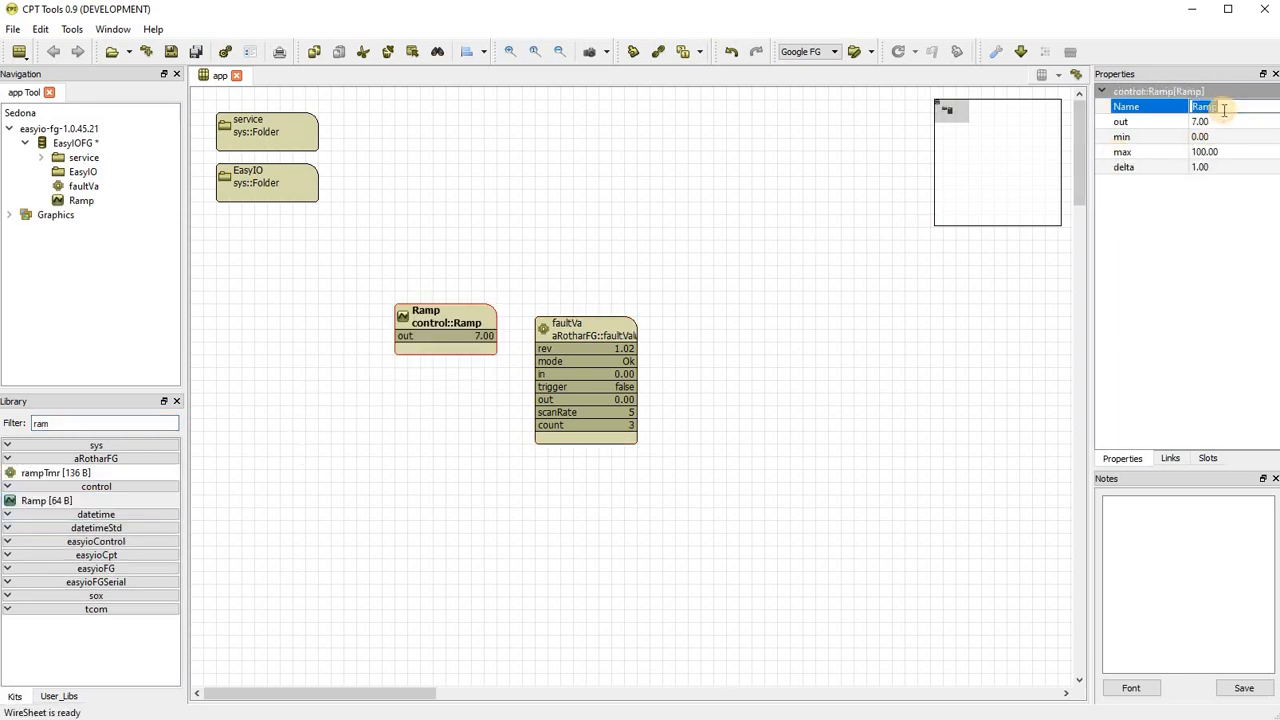
text(variable)
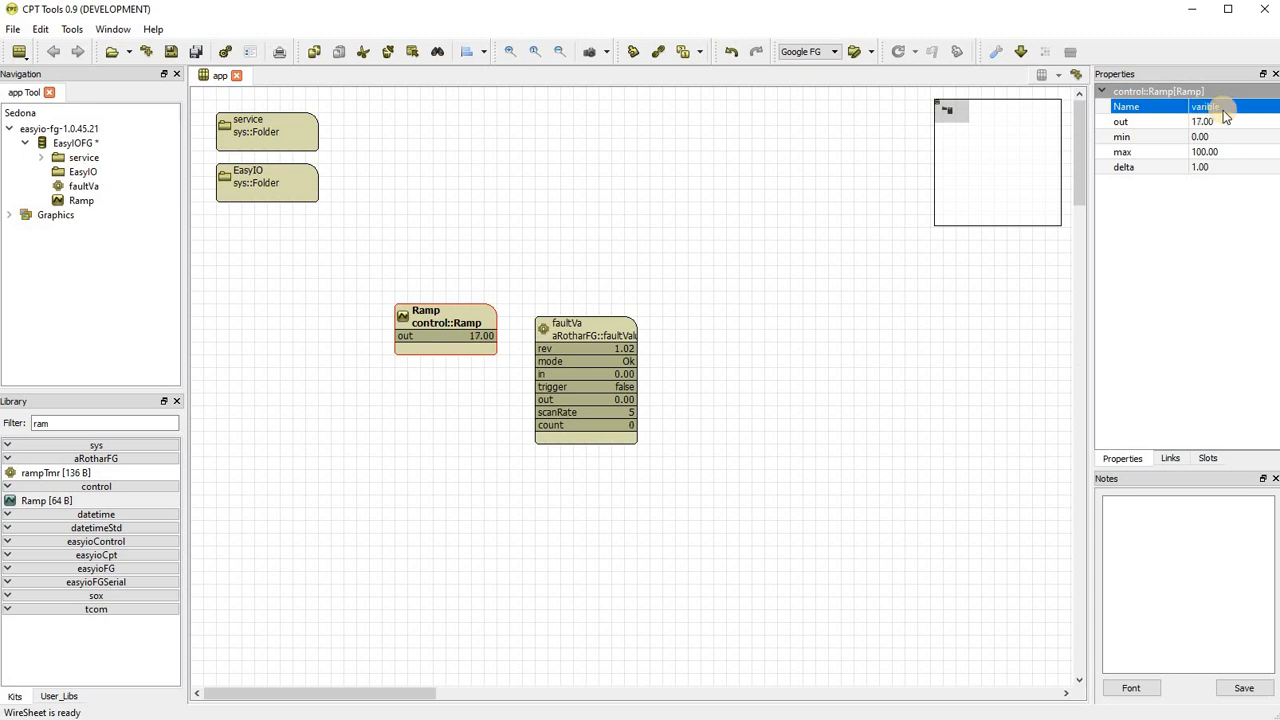
key(Return)
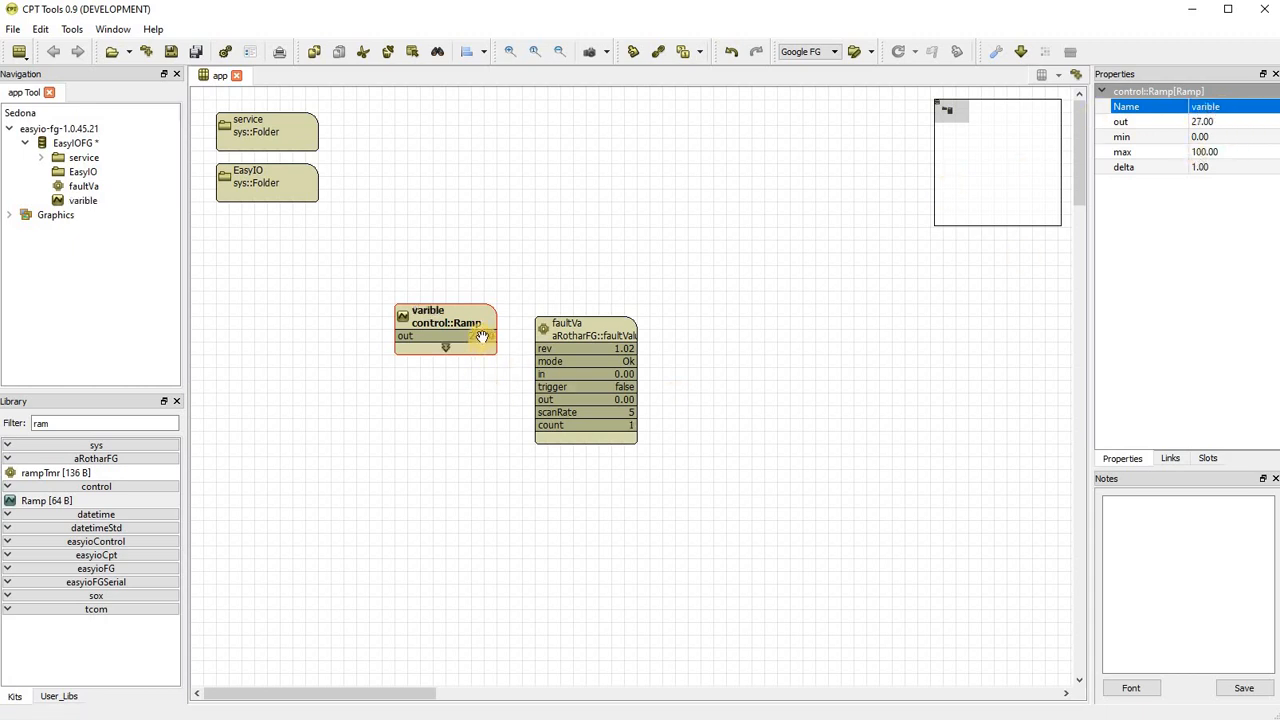
drag(486, 337, 550, 376)
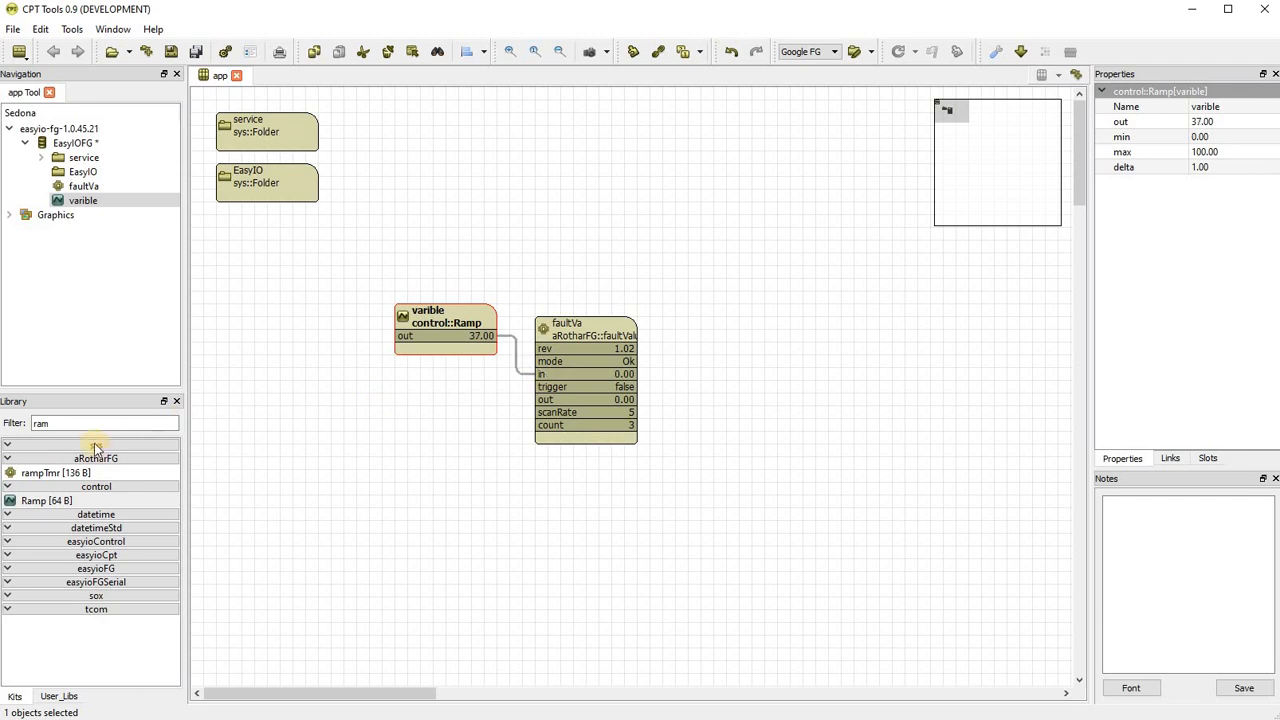
Step: Add the aRotharFG oneShot component below the ramp and link its out slot to the trigger slot of faultVa
drag(66, 423, 20, 418)
text(one)
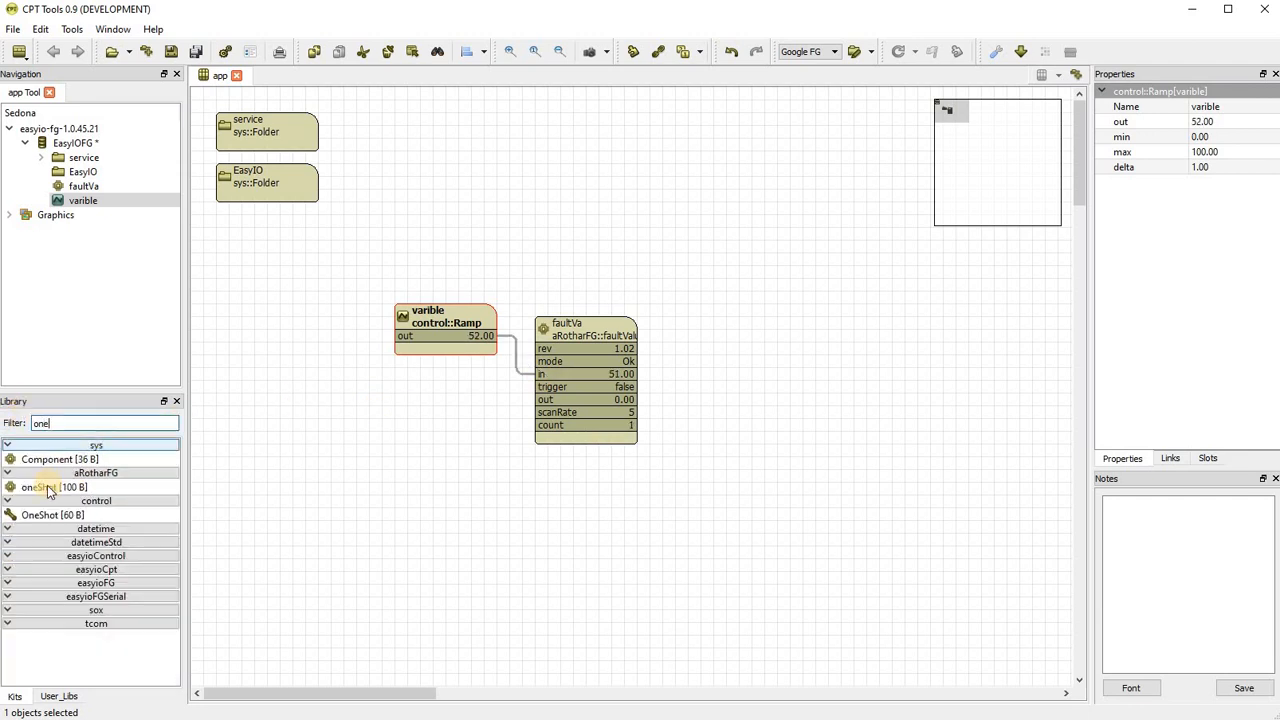
drag(43, 487, 484, 368)
click(1212, 182)
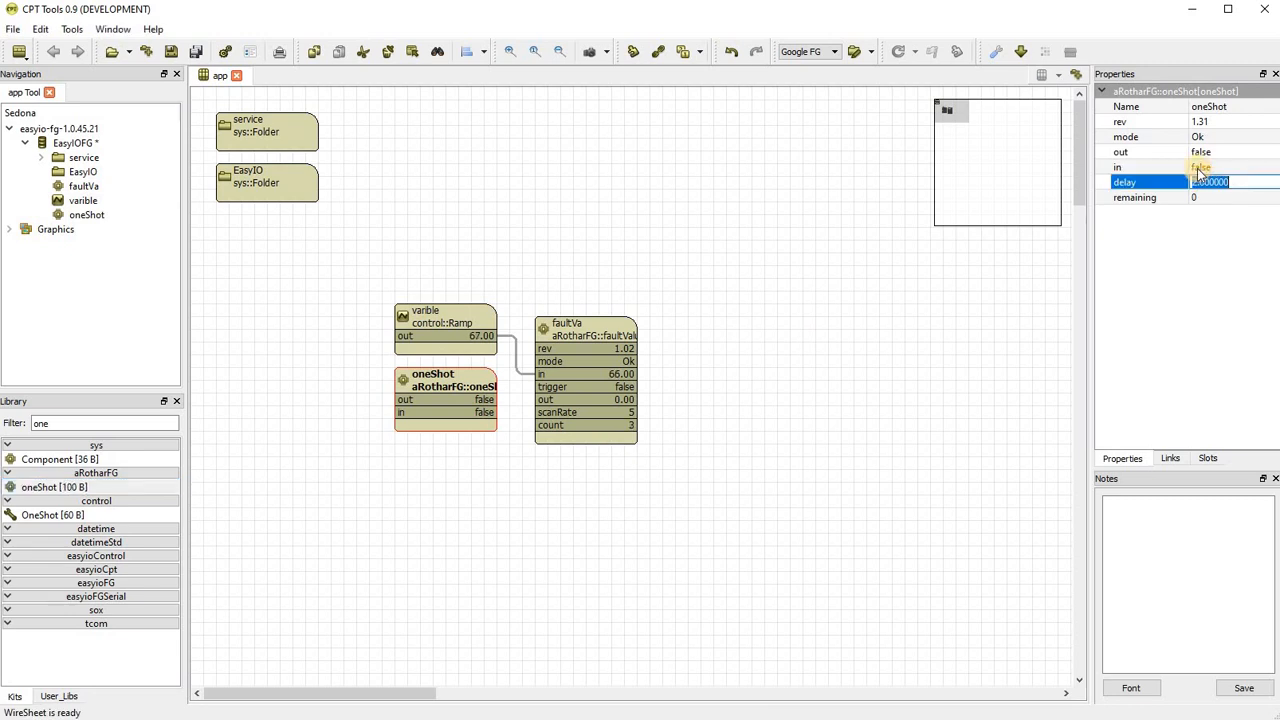
click(843, 371)
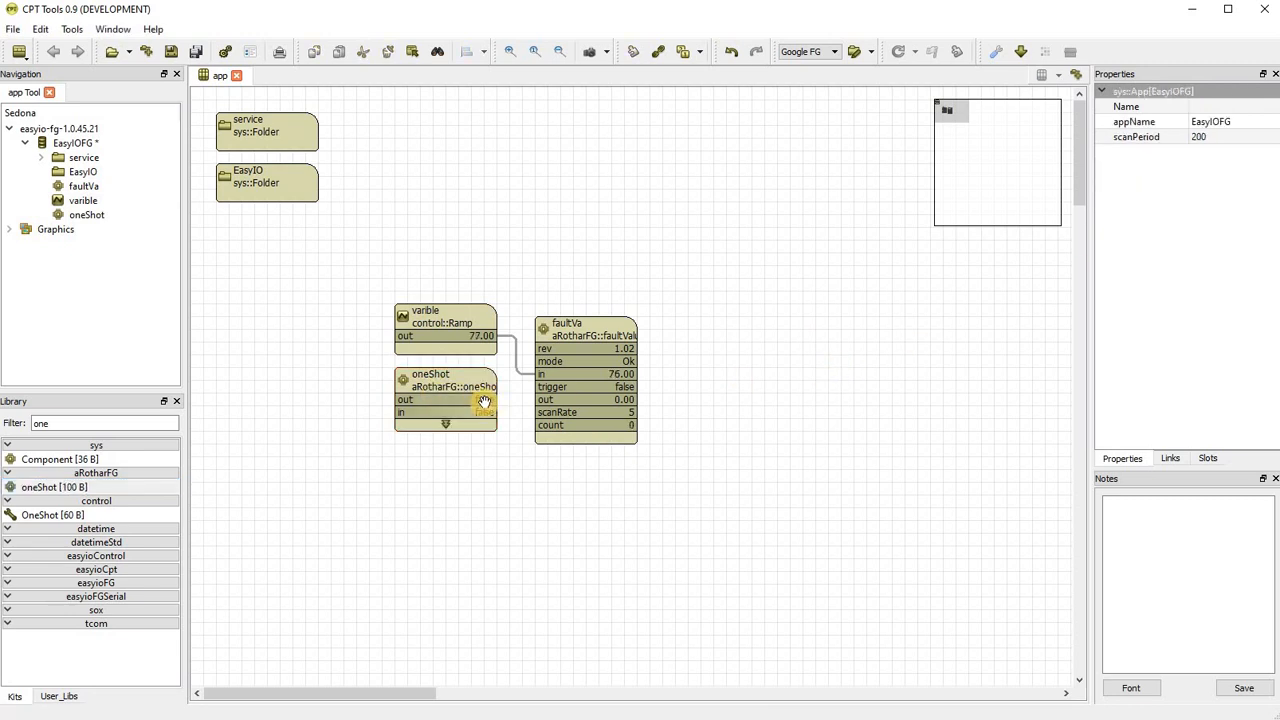
drag(484, 407, 540, 388)
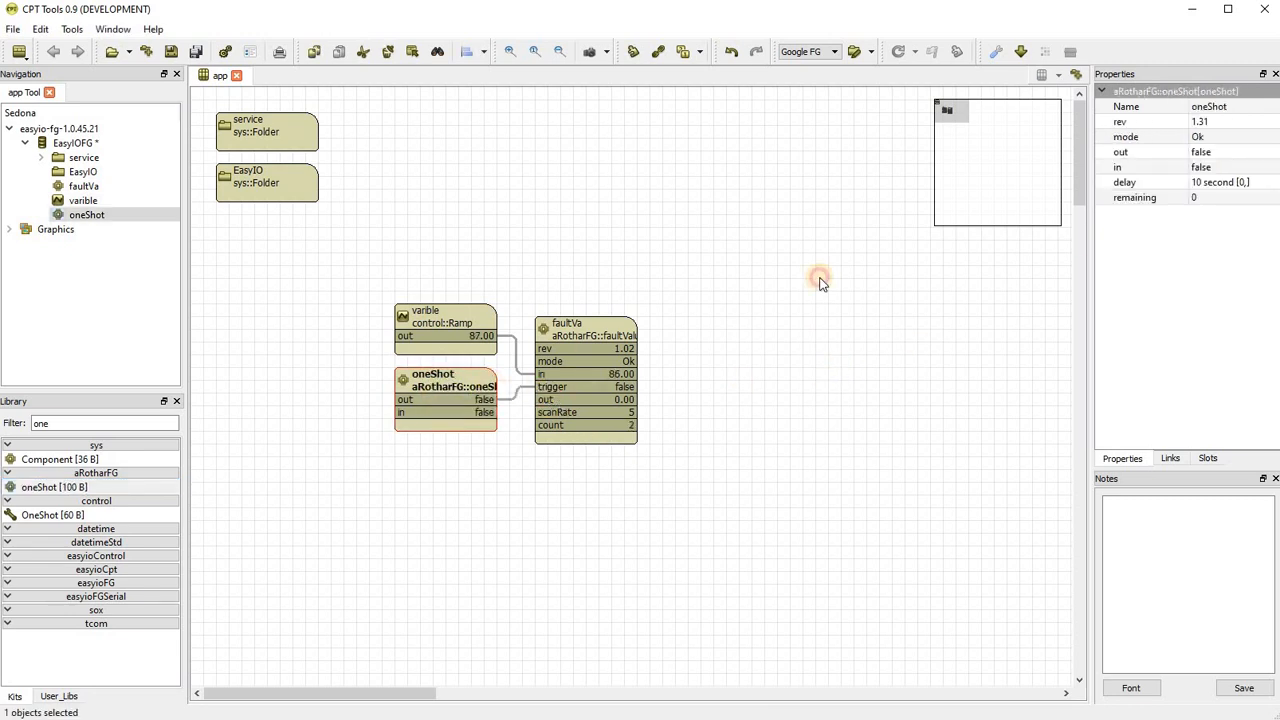
Step: Rename the oneShot block "fault"
click(1222, 106)
text(fault)
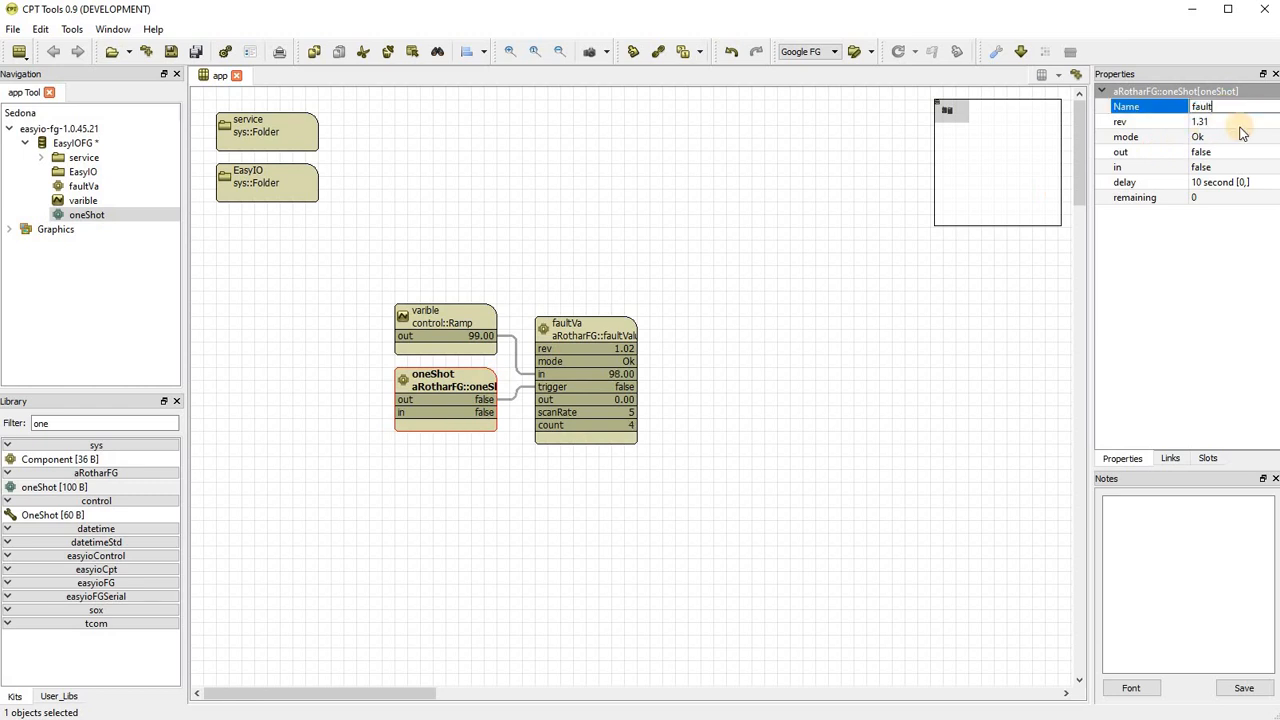
key(Return)
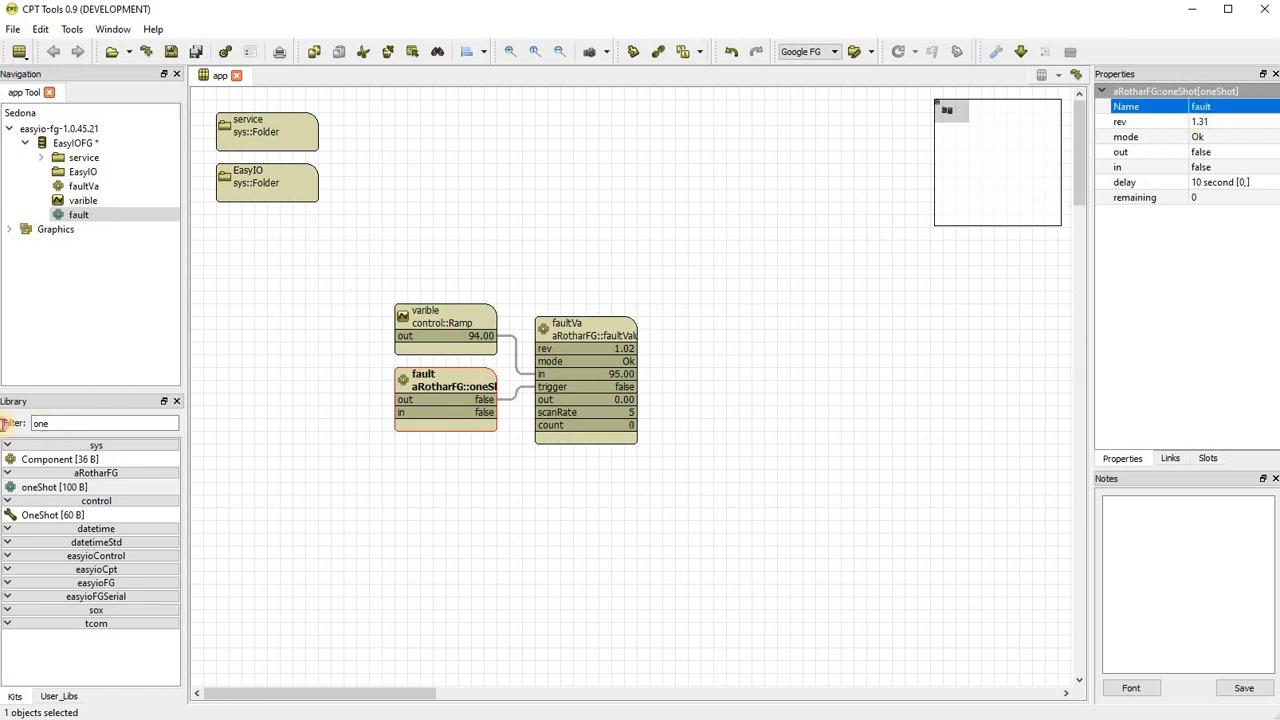
Step: Add an aRotharFG addSub block on the output side of faultVa and link faultVa's out to its in1
double_click(60, 423)
text(add)
mouse_move(44, 478)
mouse_down()
mouse_move(749, 334)
mouse_move(734, 391)
mouse_move(623, 403)
mouse_move(619, 390)
mouse_move(689, 401)
mouse_up()
click(718, 355)
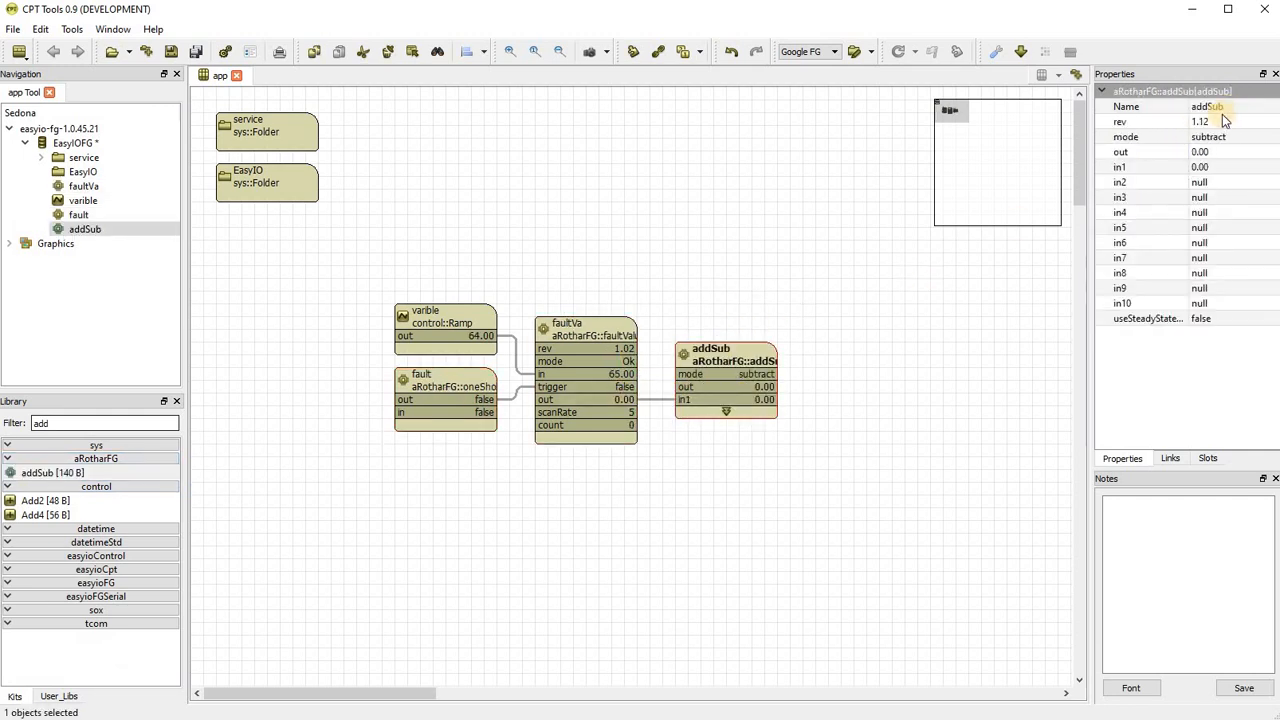
Step: Rename the addSub block "conHist"
click(1205, 125)
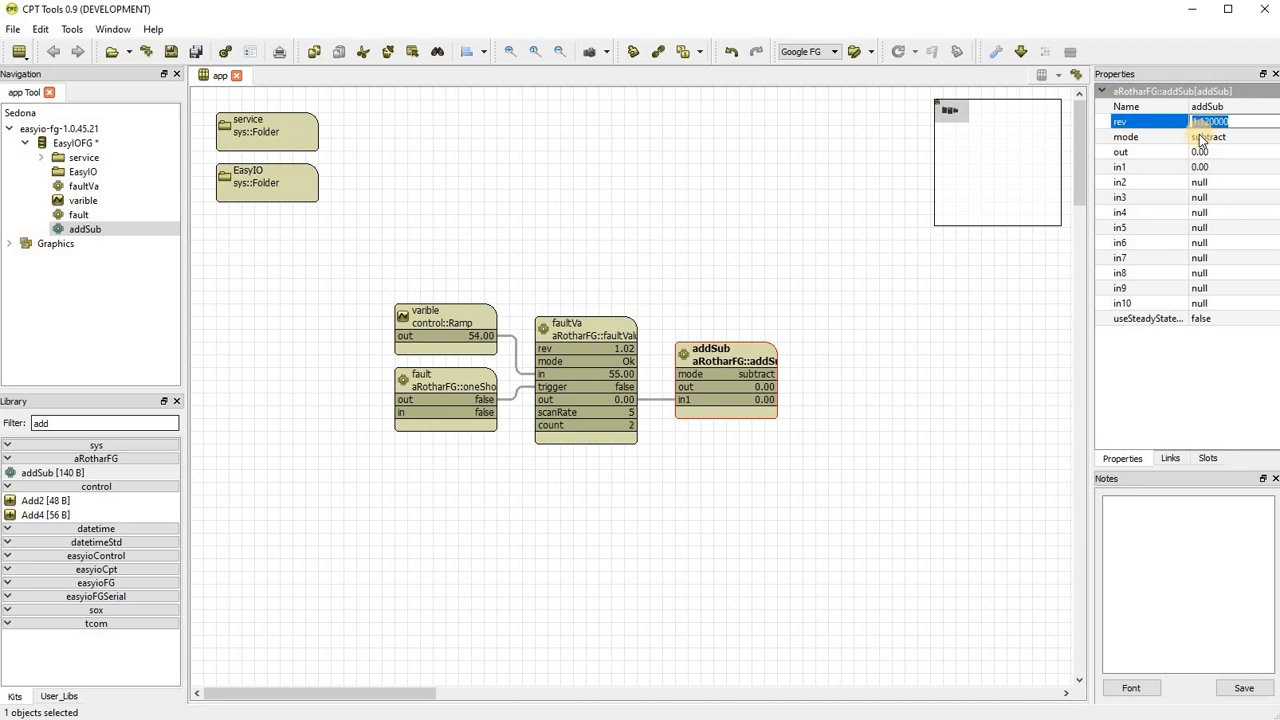
key(shift+Tab)
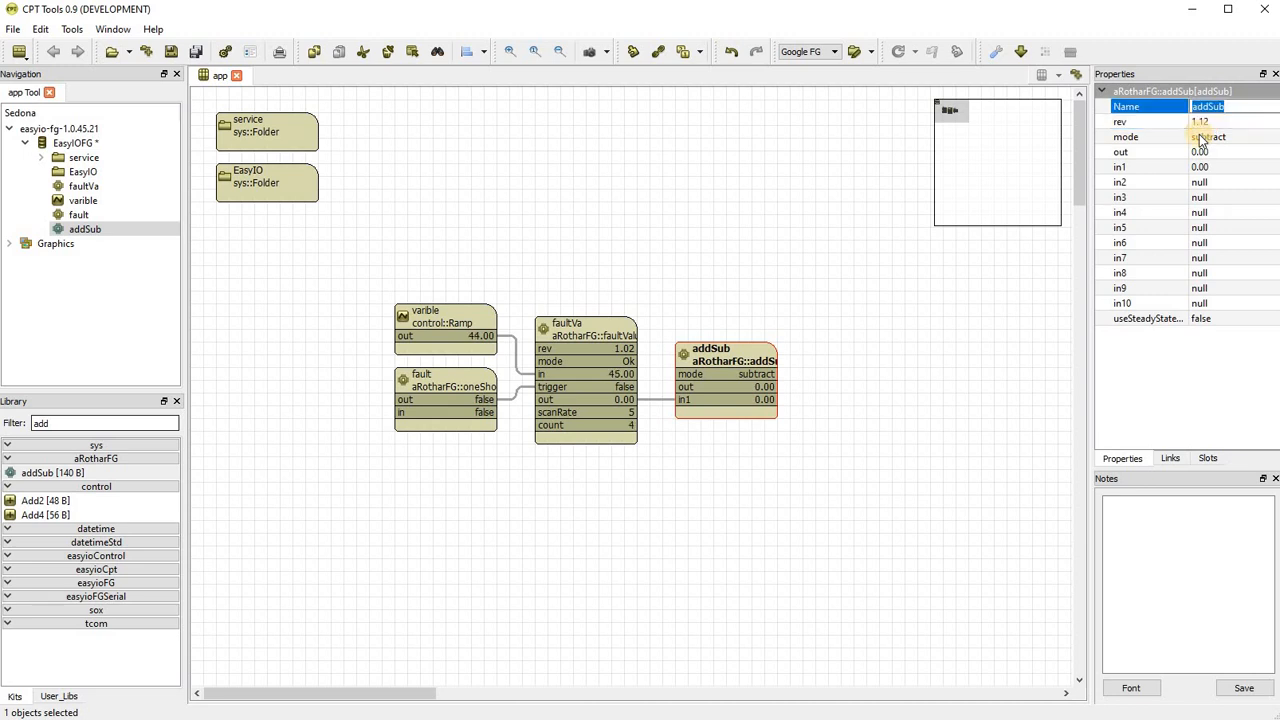
text(conHist)
key(Return)
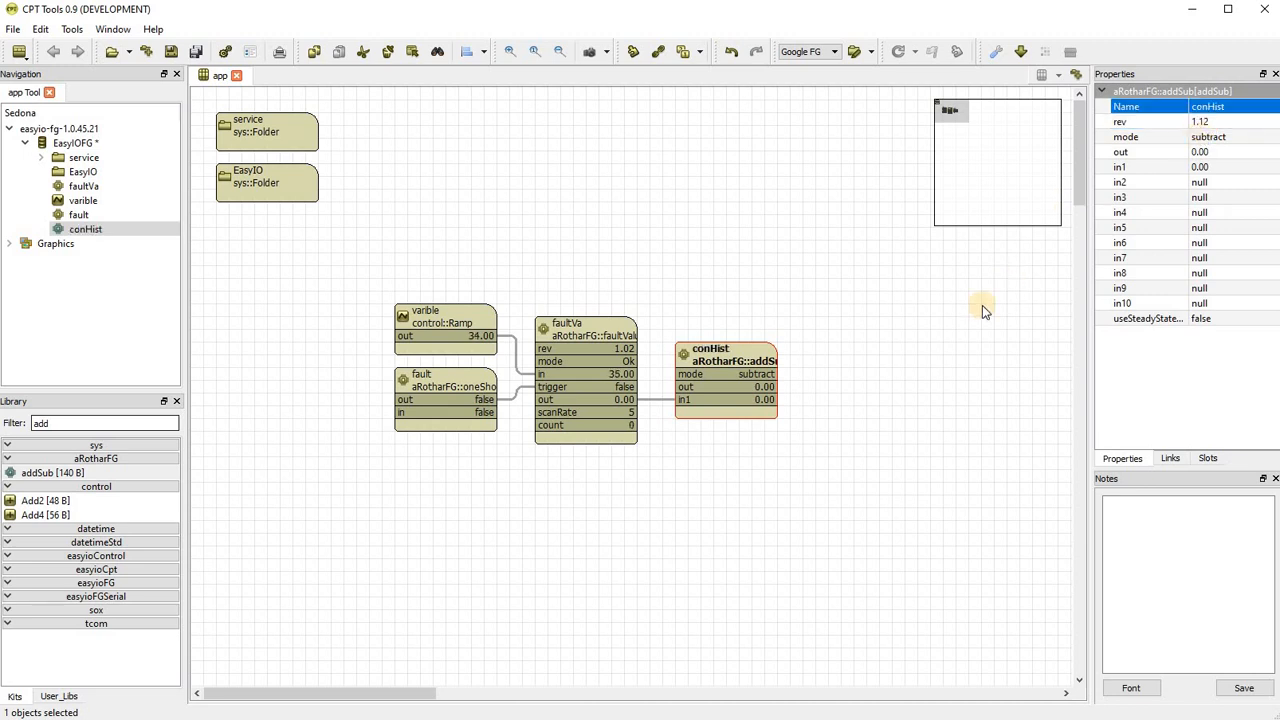
Step: Move the varible ramp upward, away from faultVa, and delete the link between the two blocks
click(601, 340)
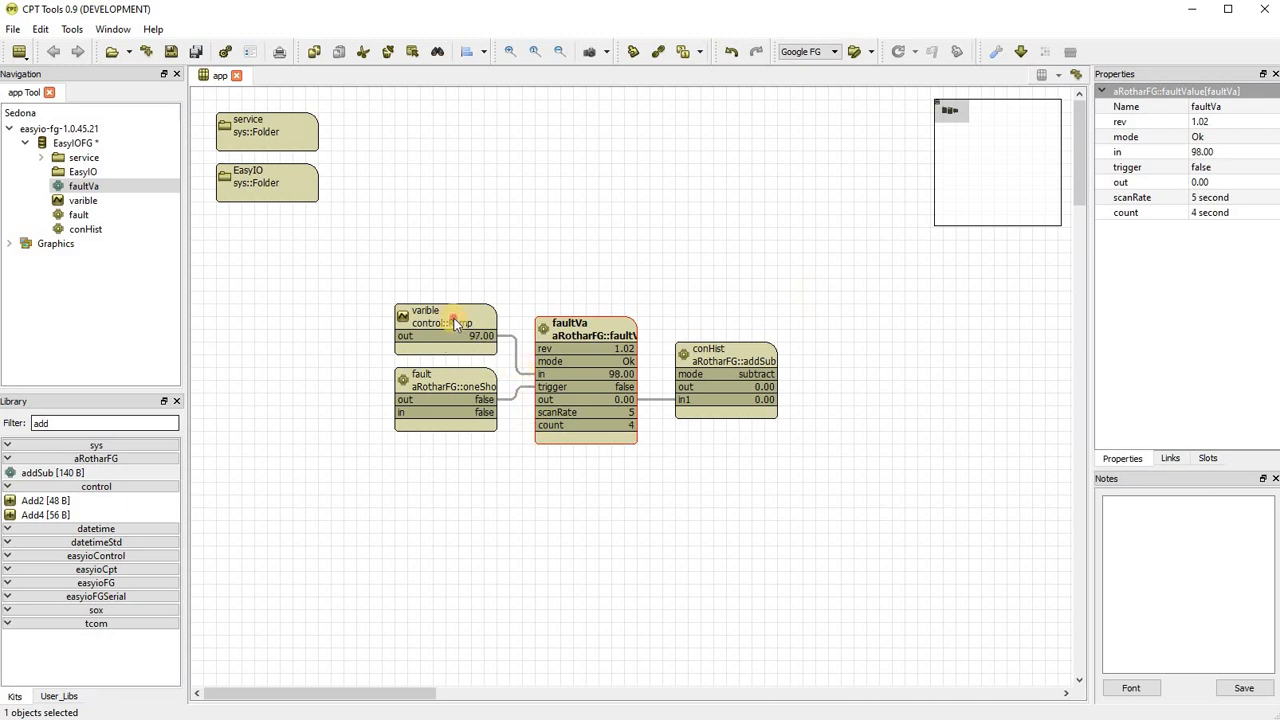
drag(455, 323, 468, 247)
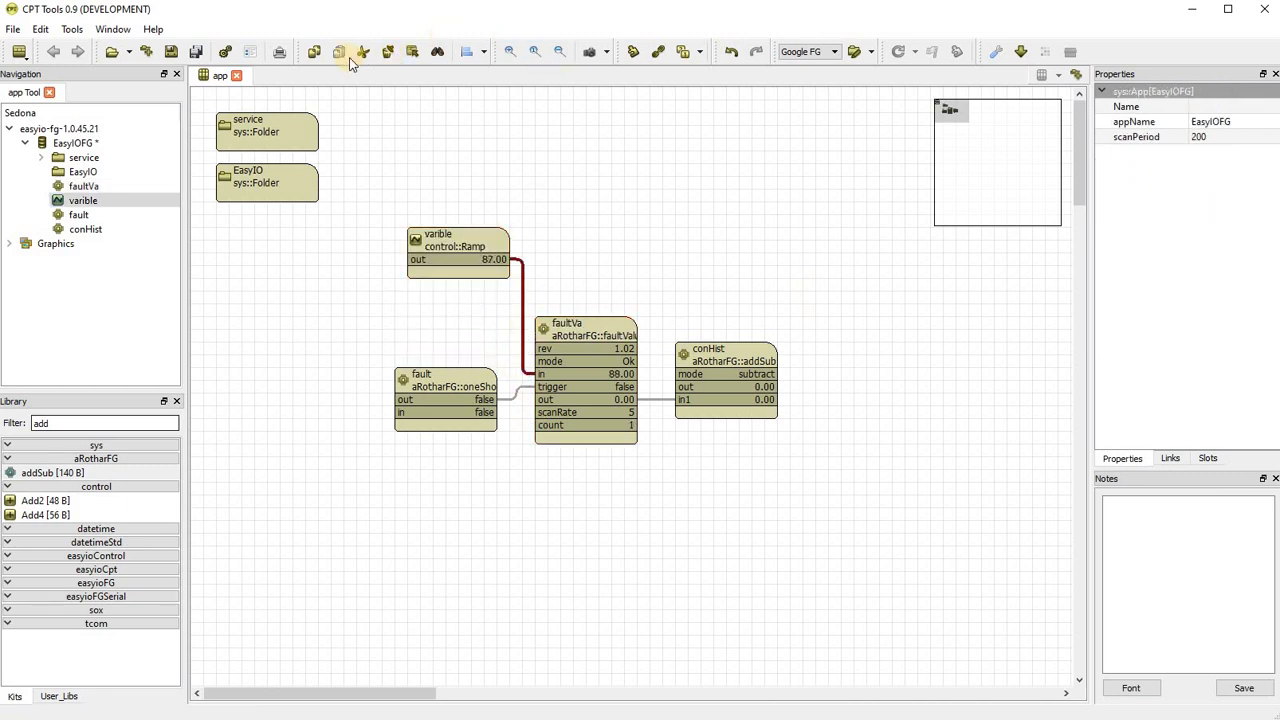
key(Delete)
Step: Redock the component library so it shares one full-height area with the navigation tree
click(164, 401)
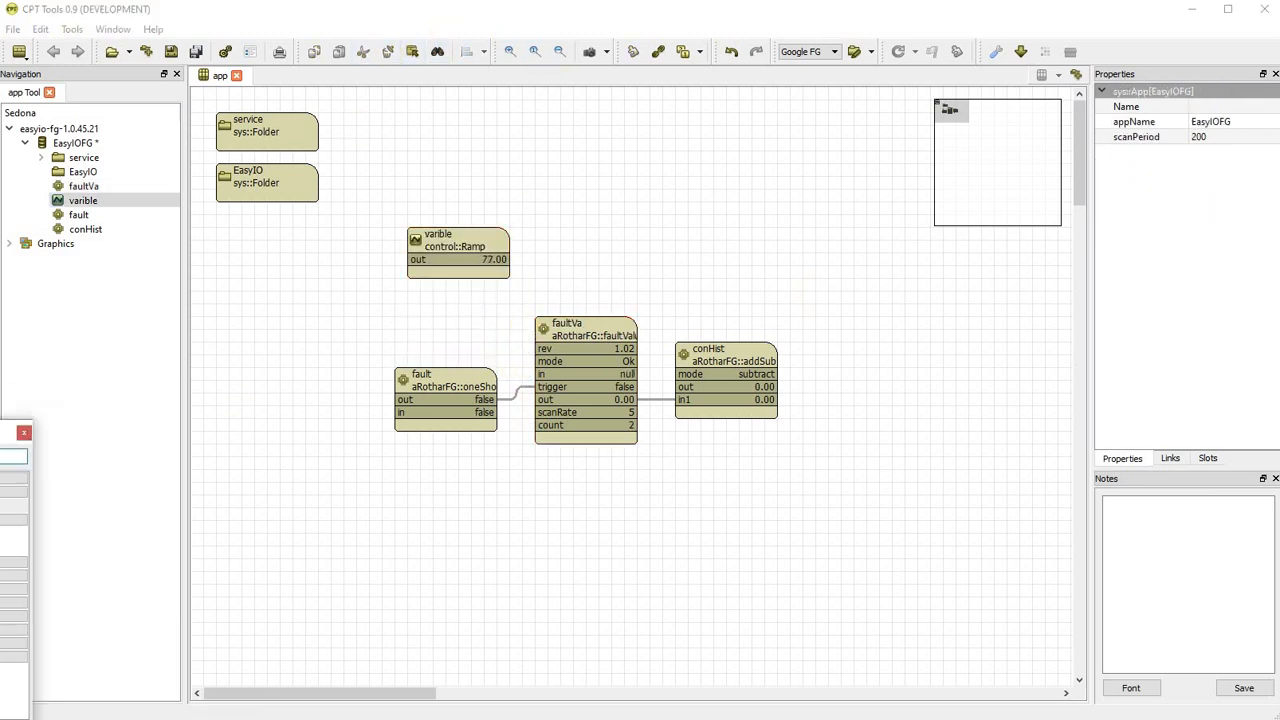
click(80, 428)
drag(67, 122, 76, 76)
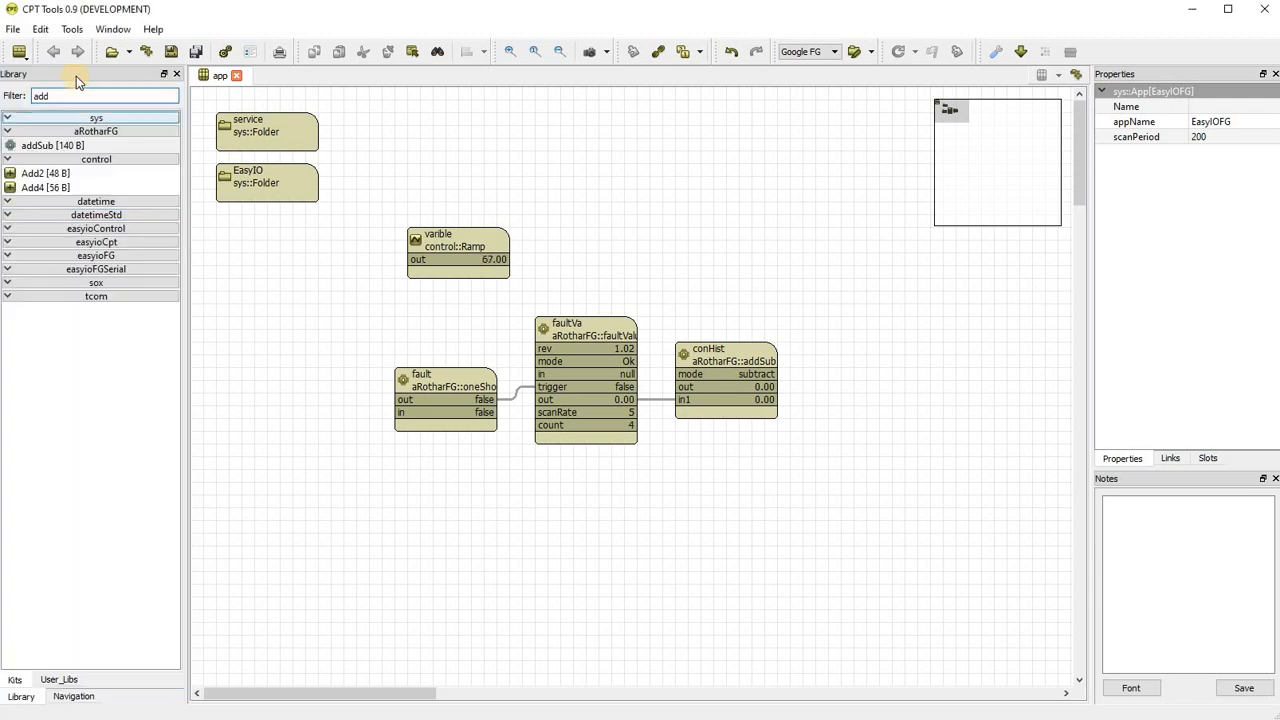
Step: Add an aRotharFG numPrior block near the fault block and link its out slot to the in slot of faultVa
double_click(40, 95)
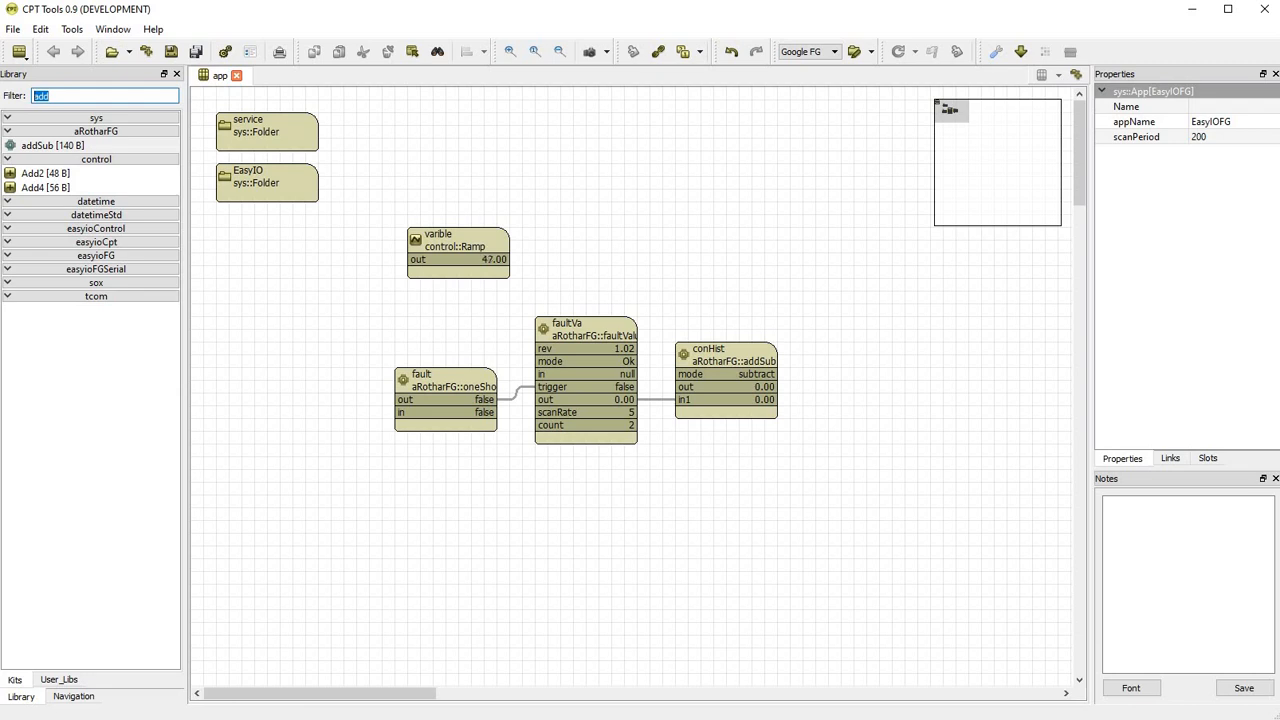
text(nu)
drag(60, 174, 358, 338)
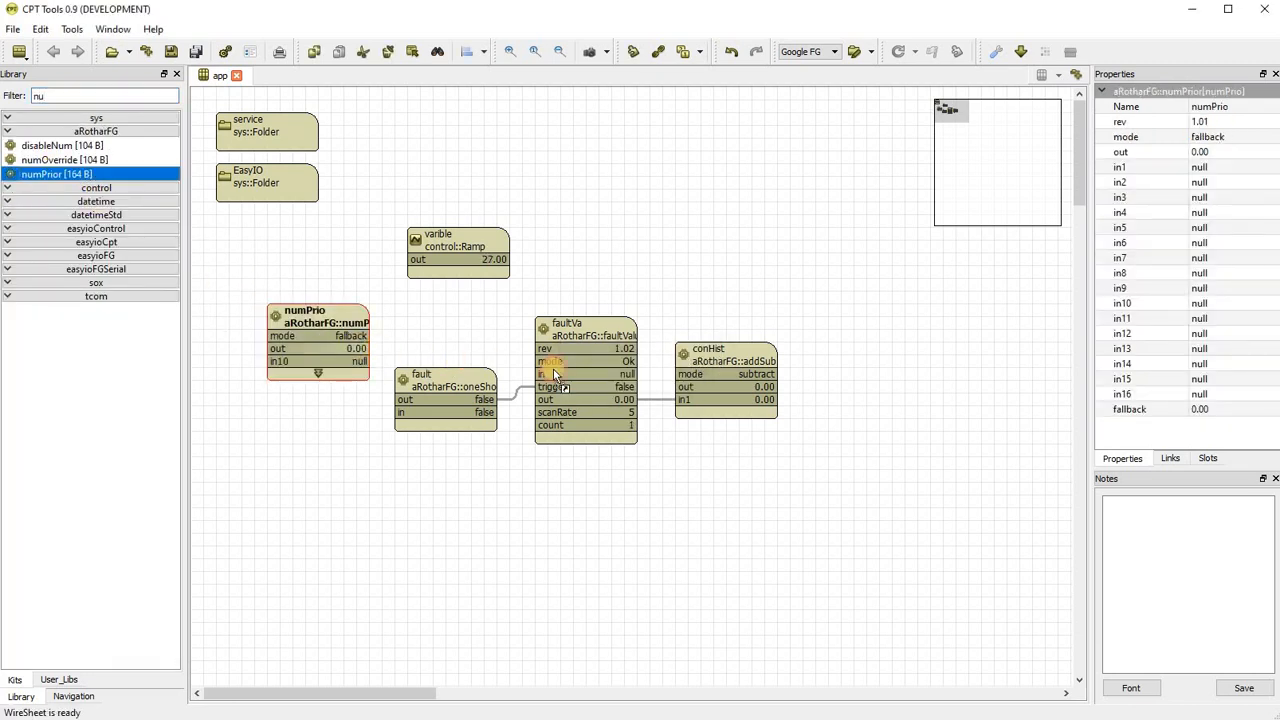
Step: Override the numPrio block with the value 62
right_click(331, 326)
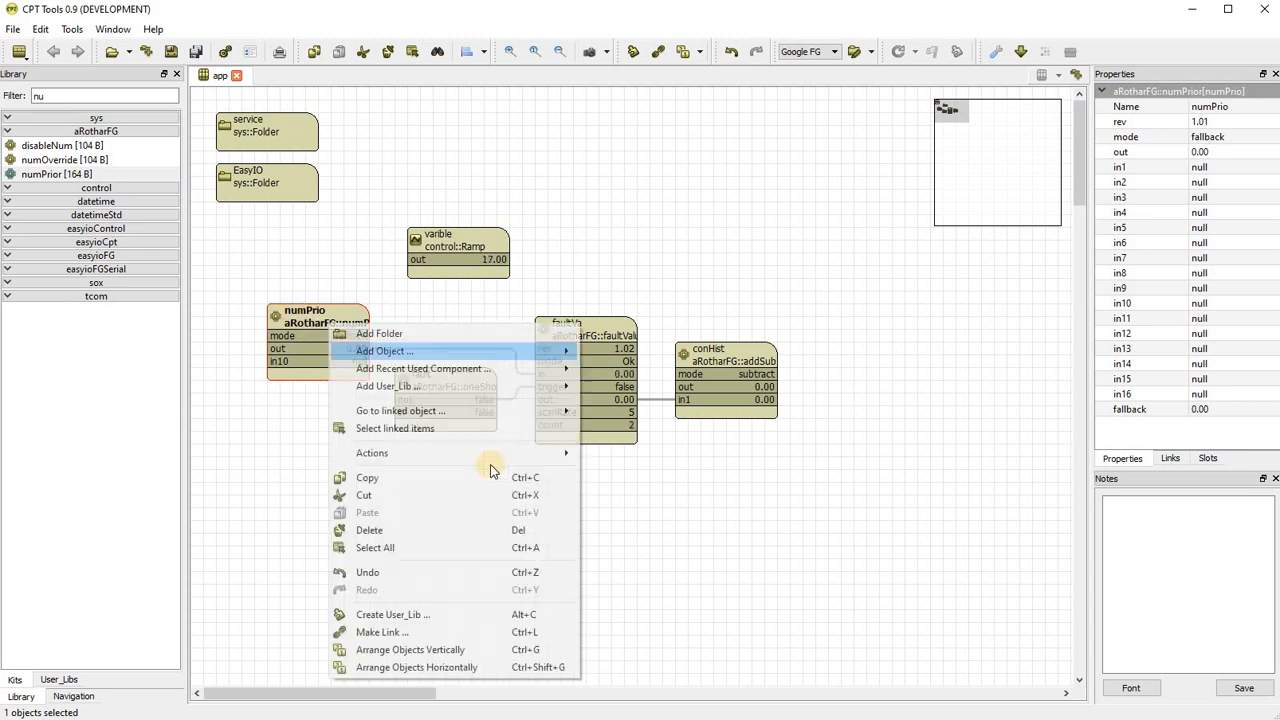
mouse_move(565, 455)
click(657, 489)
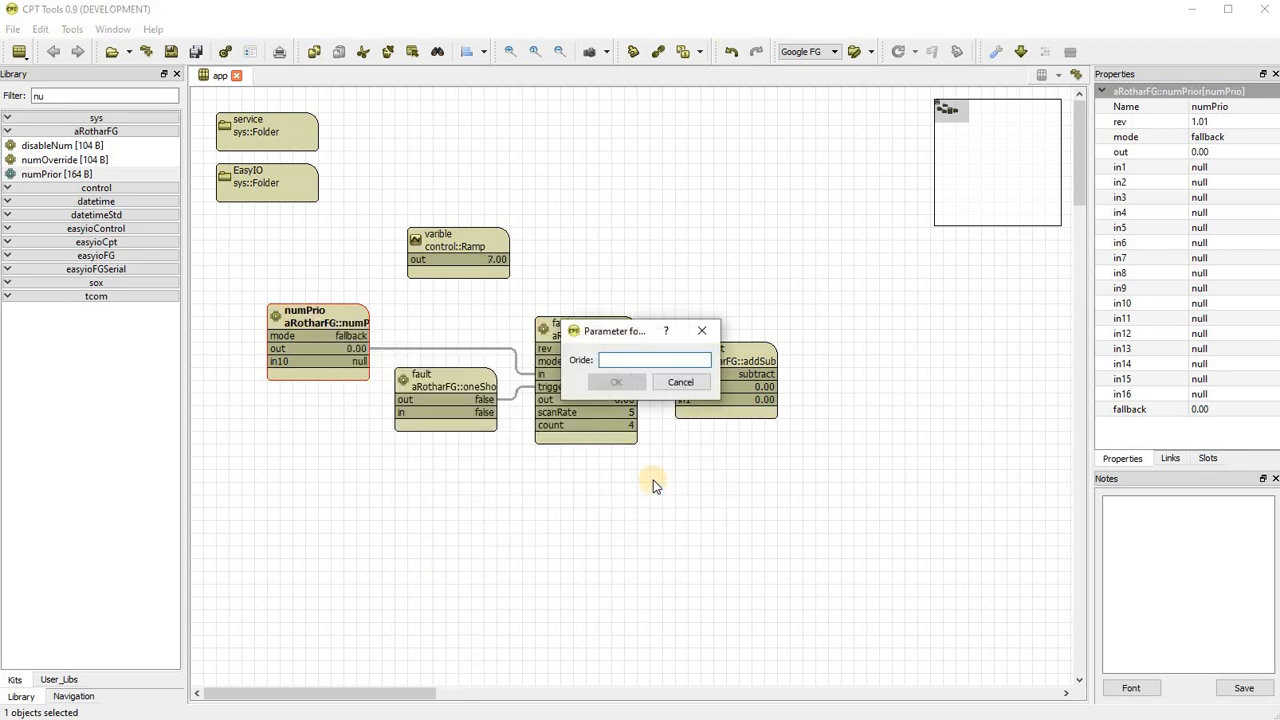
text(62)
key(Return)
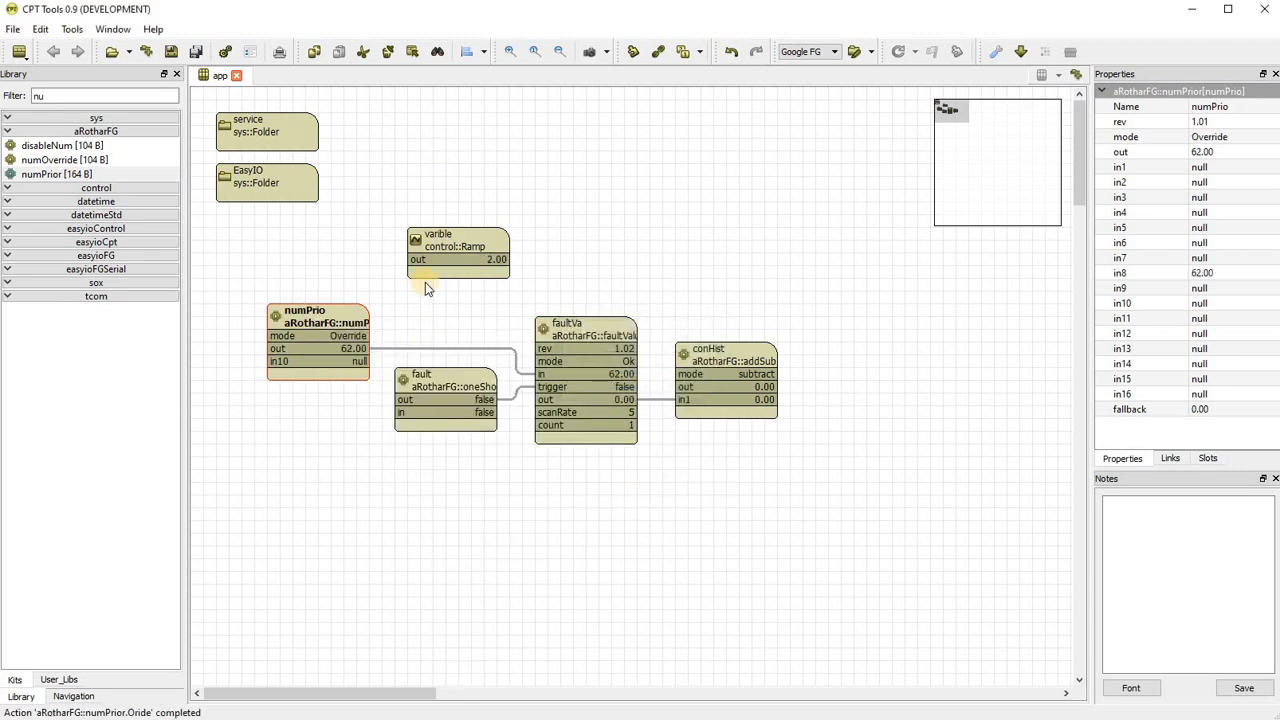
Step: Move the varible ramp further up and place the numPrio block directly above the fault block
click(459, 192)
click(449, 236)
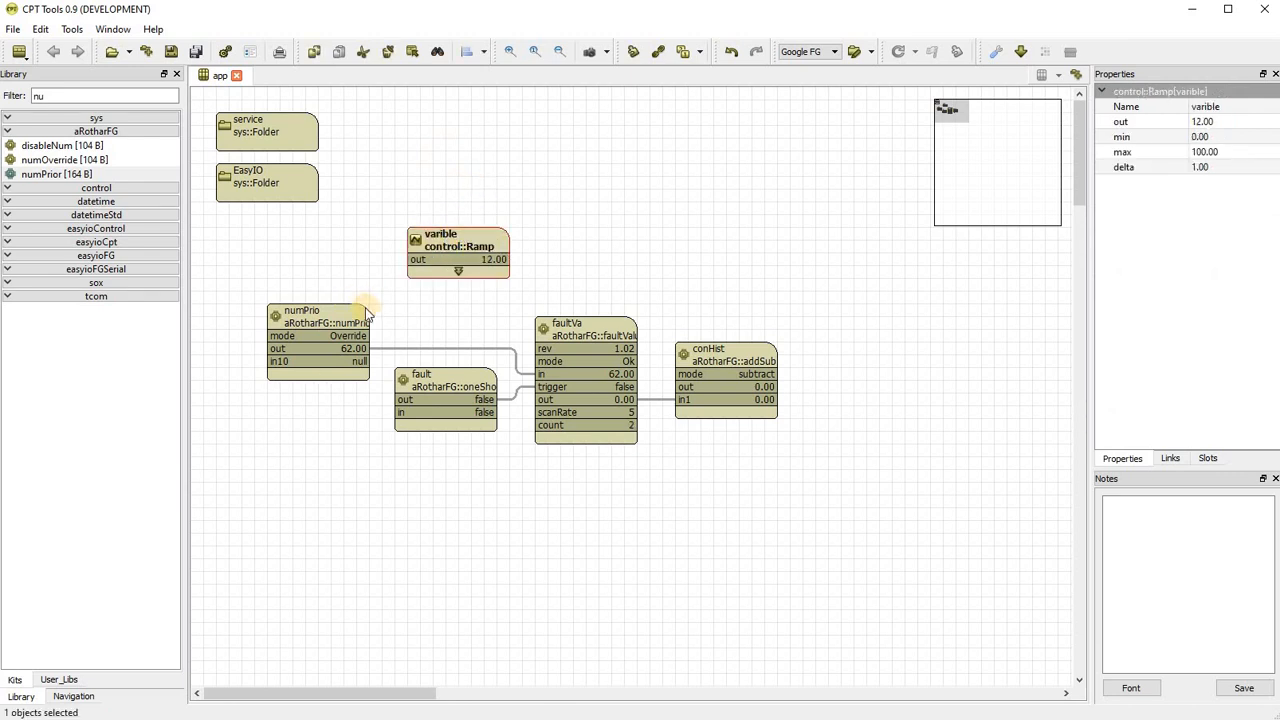
drag(449, 236, 462, 197)
drag(336, 316, 464, 290)
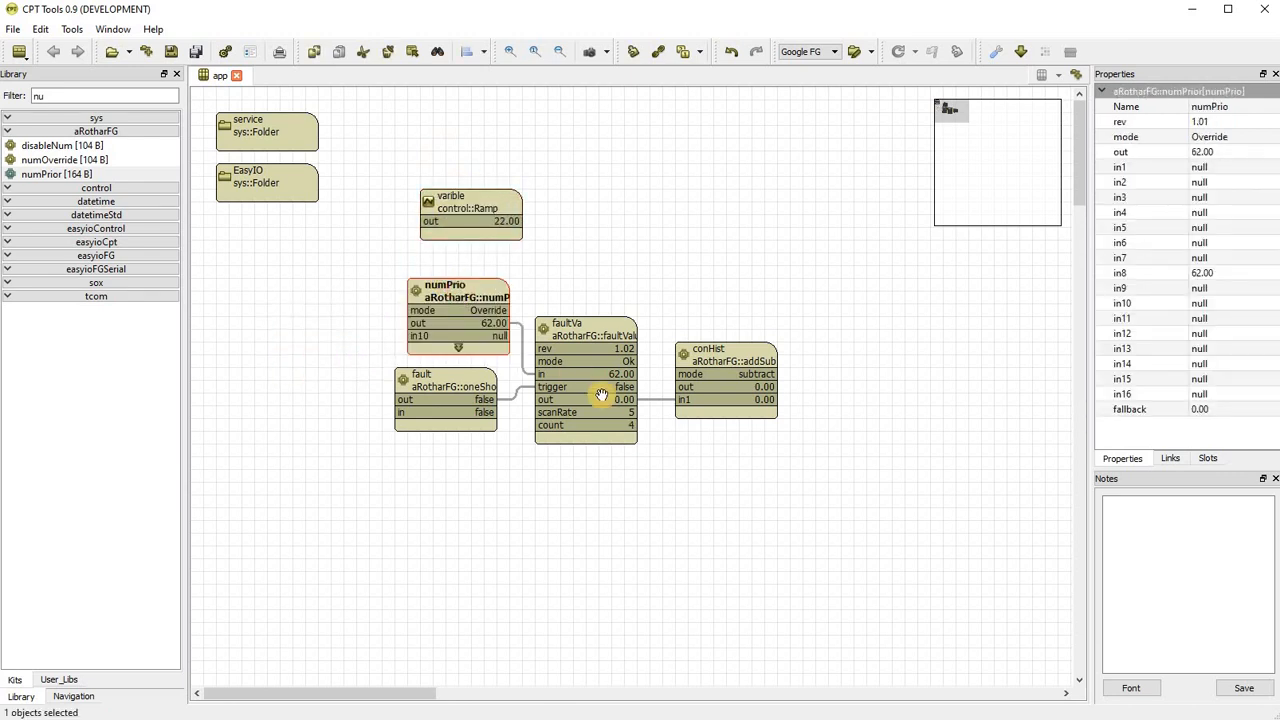
click(597, 392)
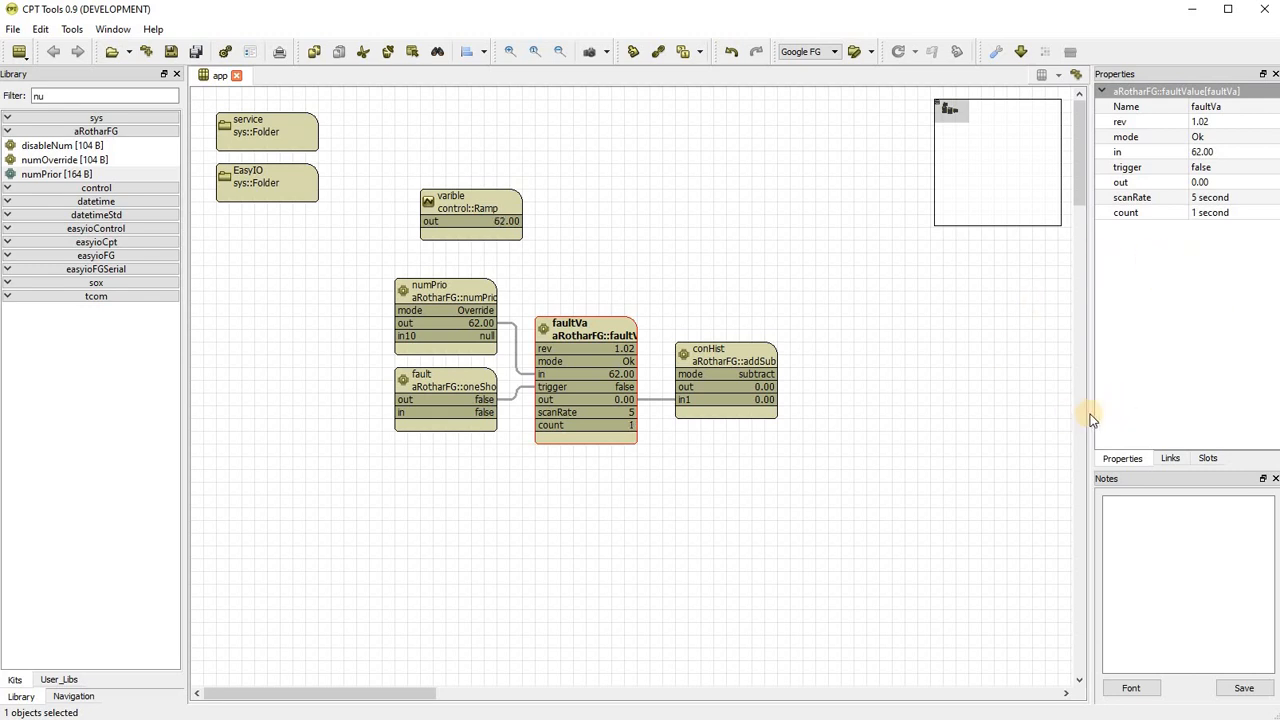
Step: Release the numPrio block's override by running its auto action
right_click(477, 301)
mouse_move(700, 431)
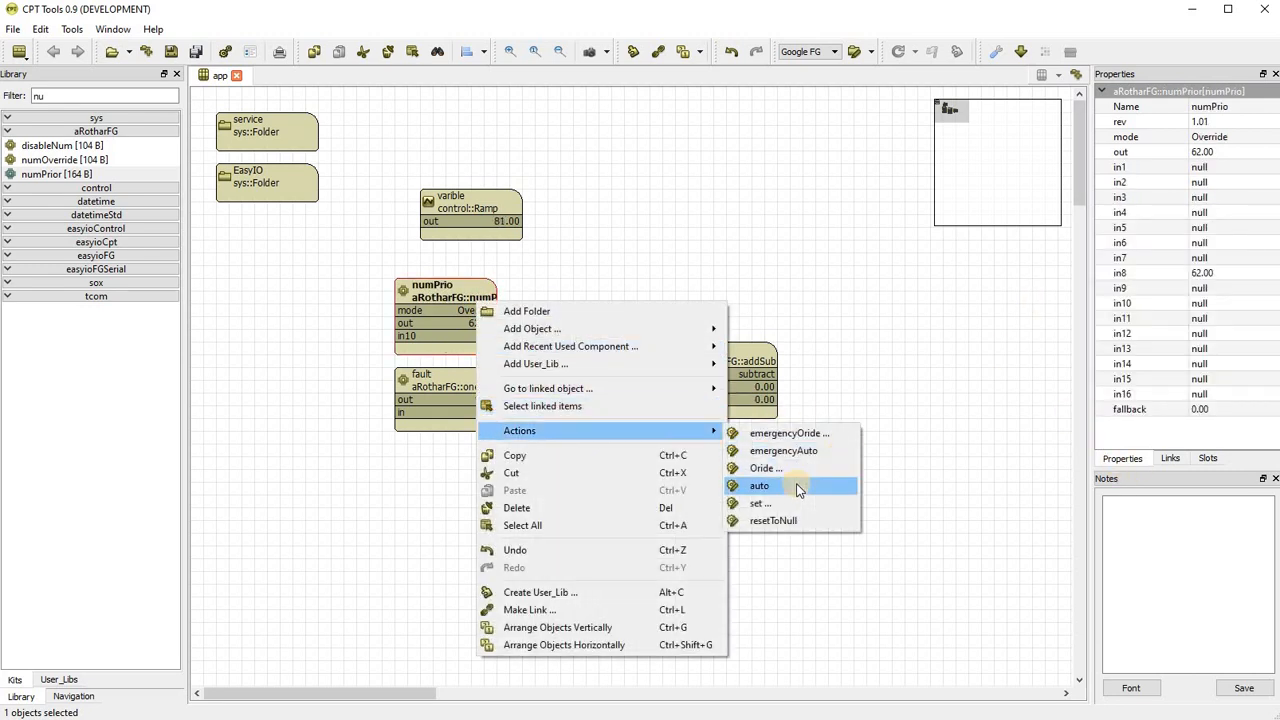
key(Return)
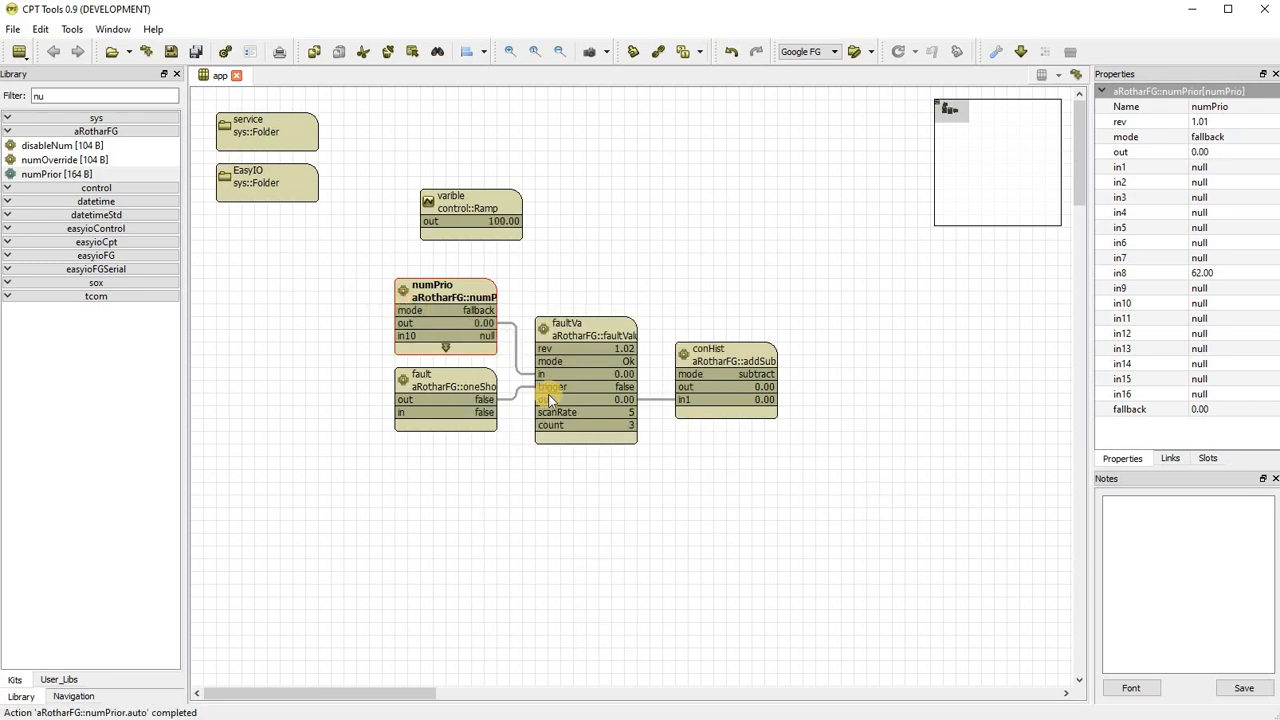
Step: Override the numPrio block with the value 55
right_click(416, 303)
mouse_move(613, 437)
click(747, 470)
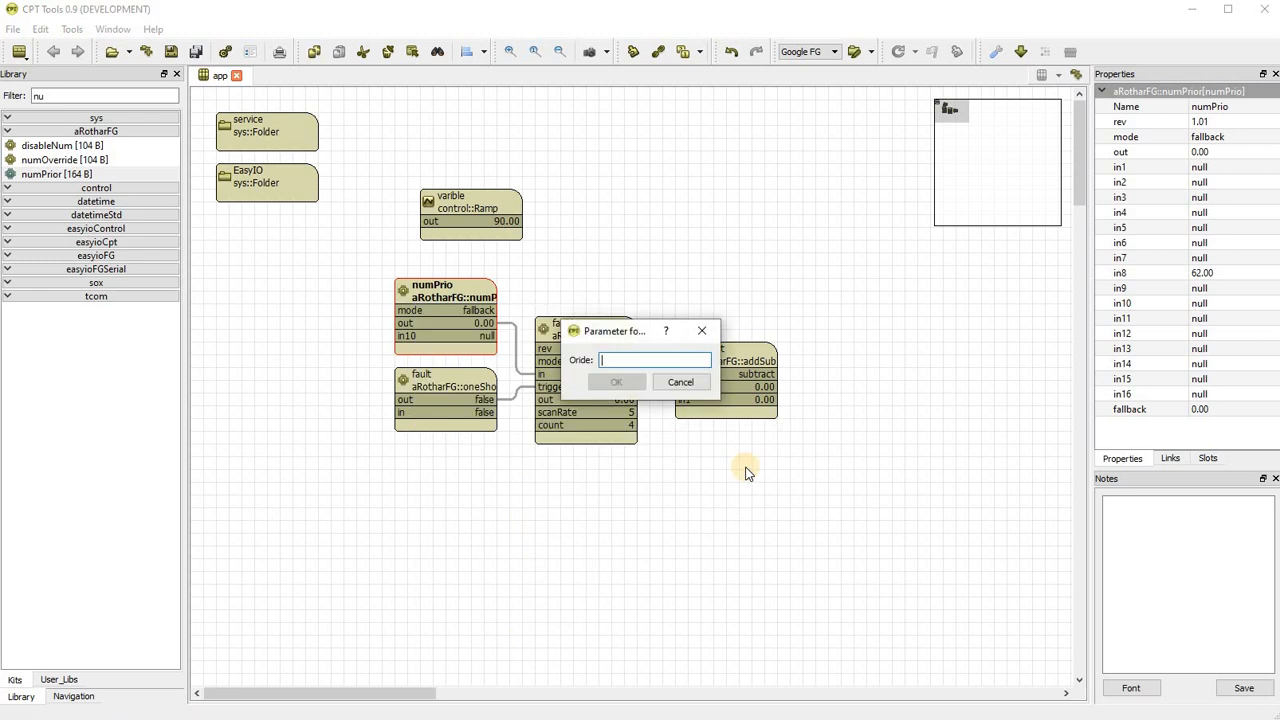
text(55)
key(Return)
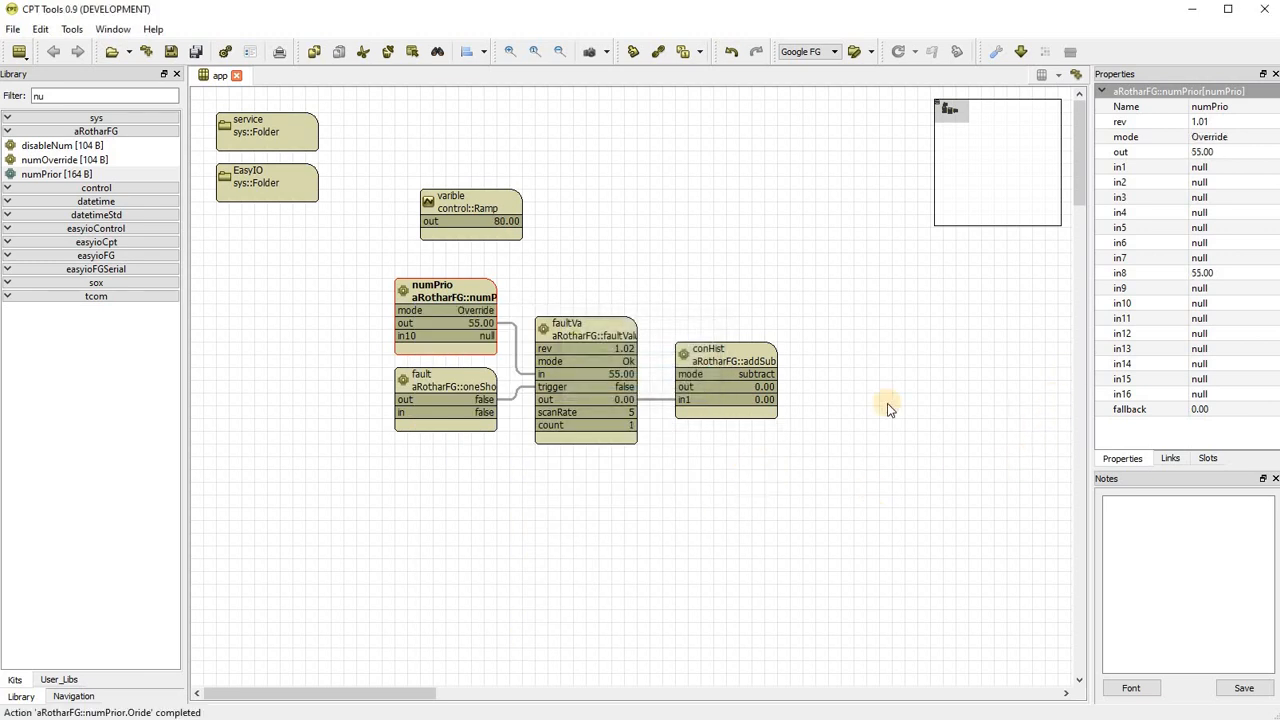
Step: Run the fire action on the fault oneShot block to trigger faultVa
right_click(460, 398)
mouse_move(594, 523)
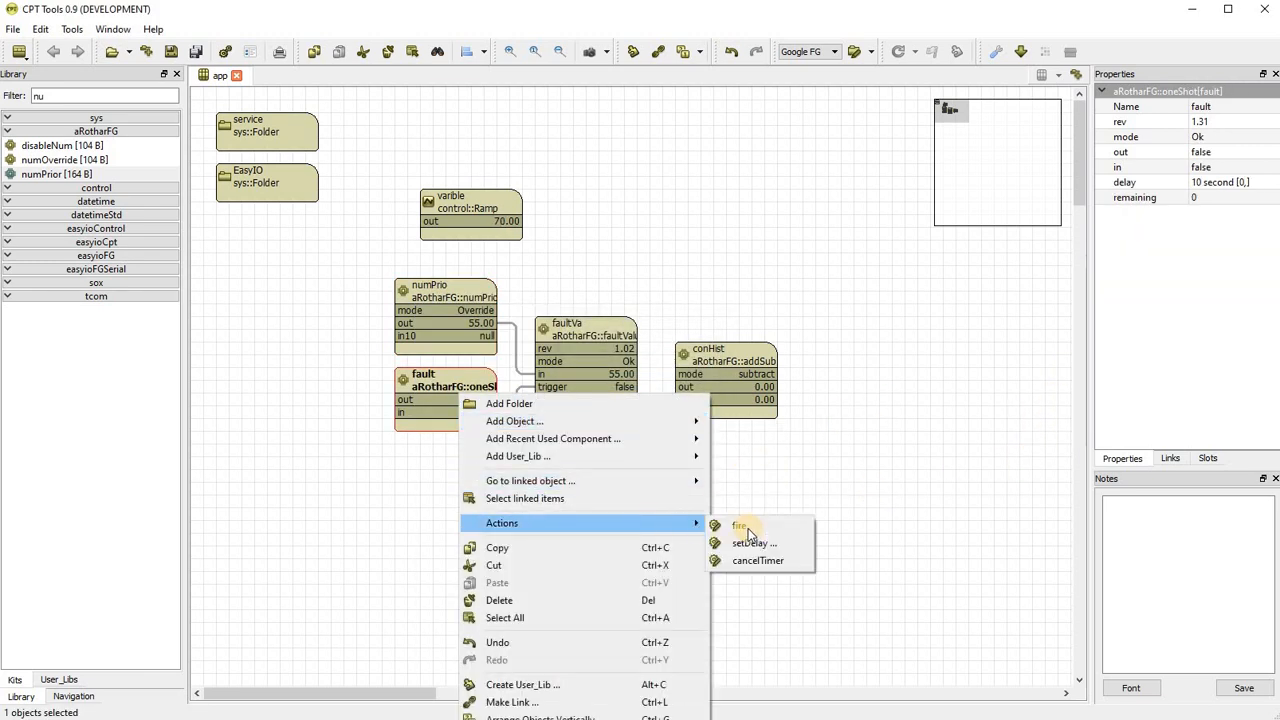
click(751, 529)
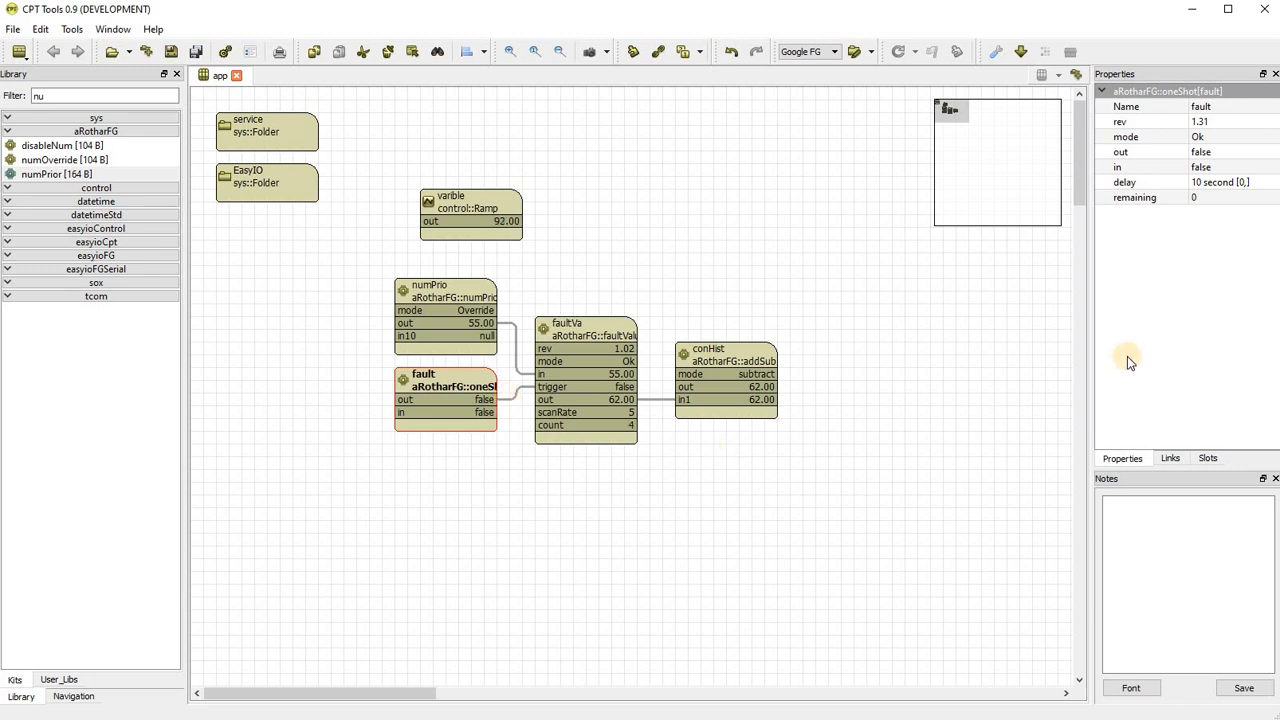
Step: Set the faultVa block's scanRate to 30 seconds
double_click(1221, 182)
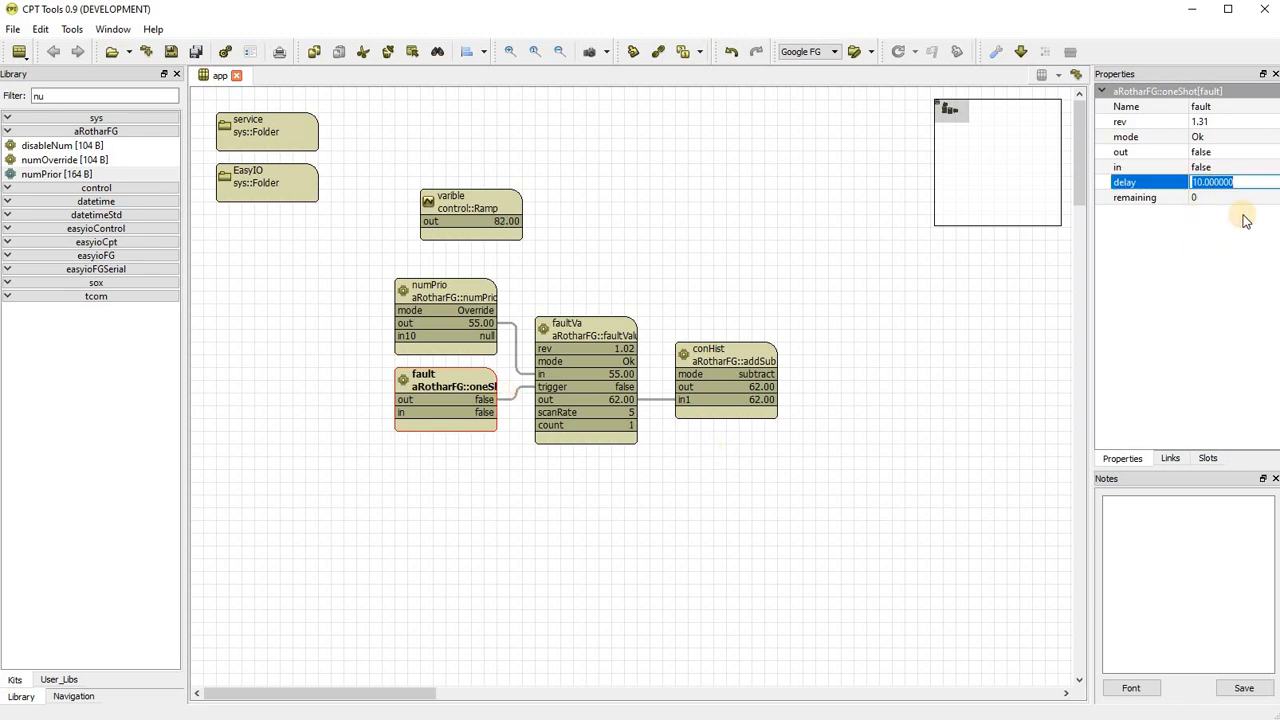
click(618, 328)
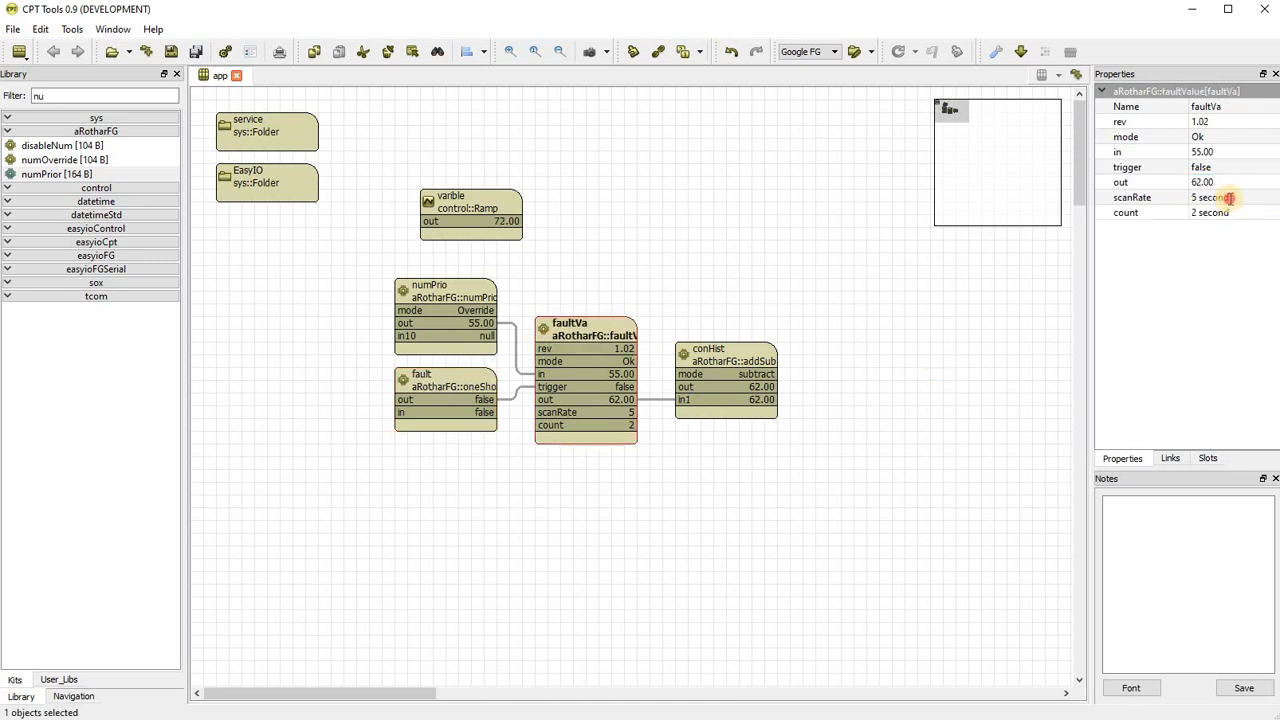
double_click(1221, 197)
text(320)
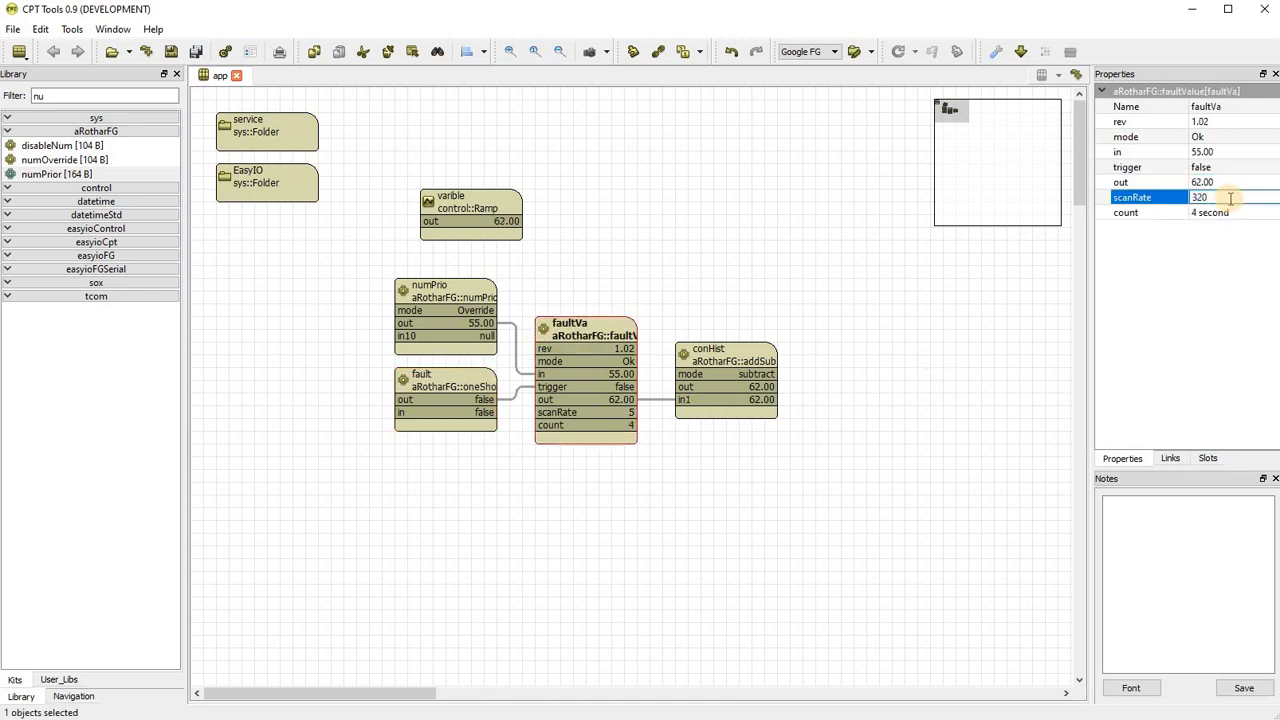
key(BackSpace)
key(BackSpace)
text(0)
key(Return)
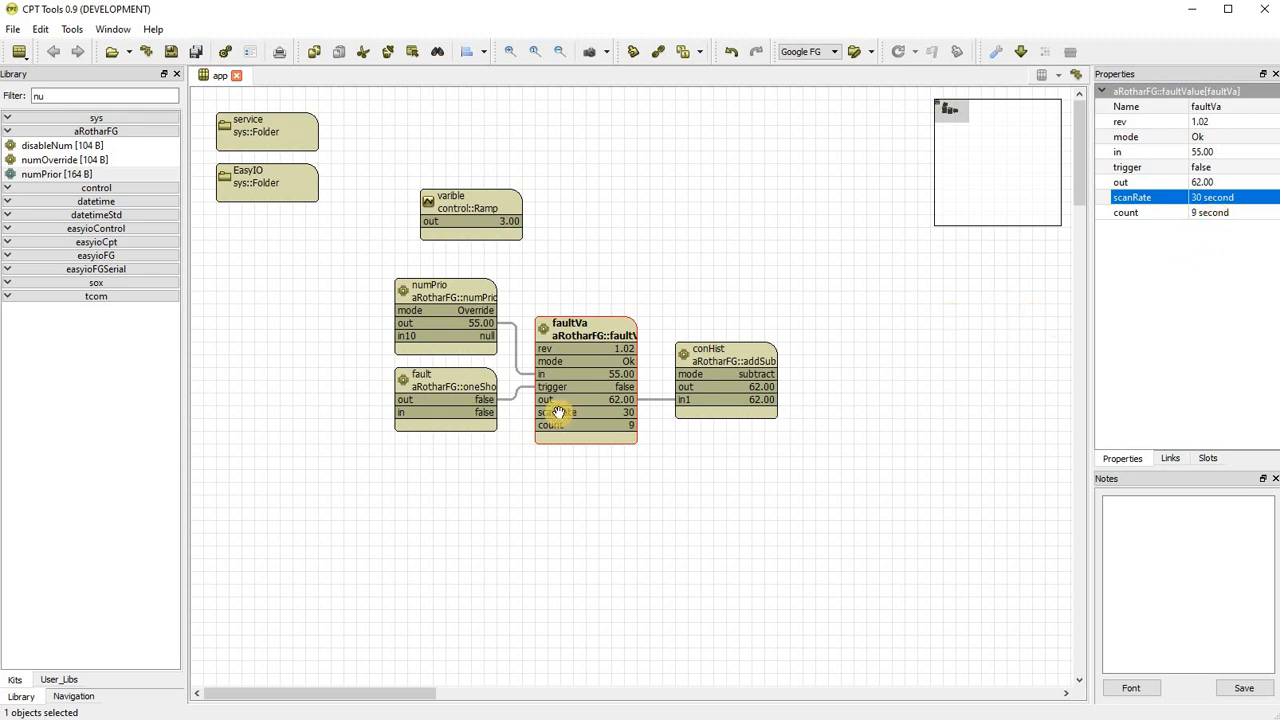
Step: Override the numPrio block with the value 30
click(449, 312)
right_click(445, 316)
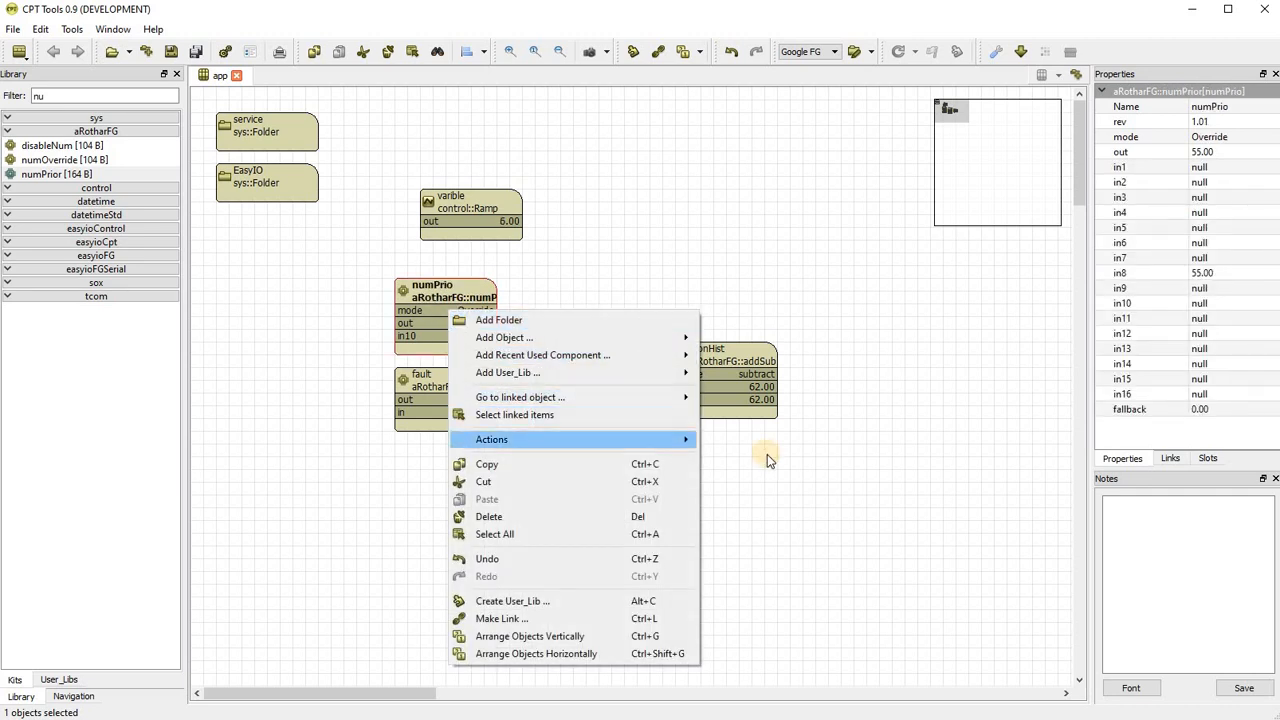
mouse_move(690, 437)
click(838, 480)
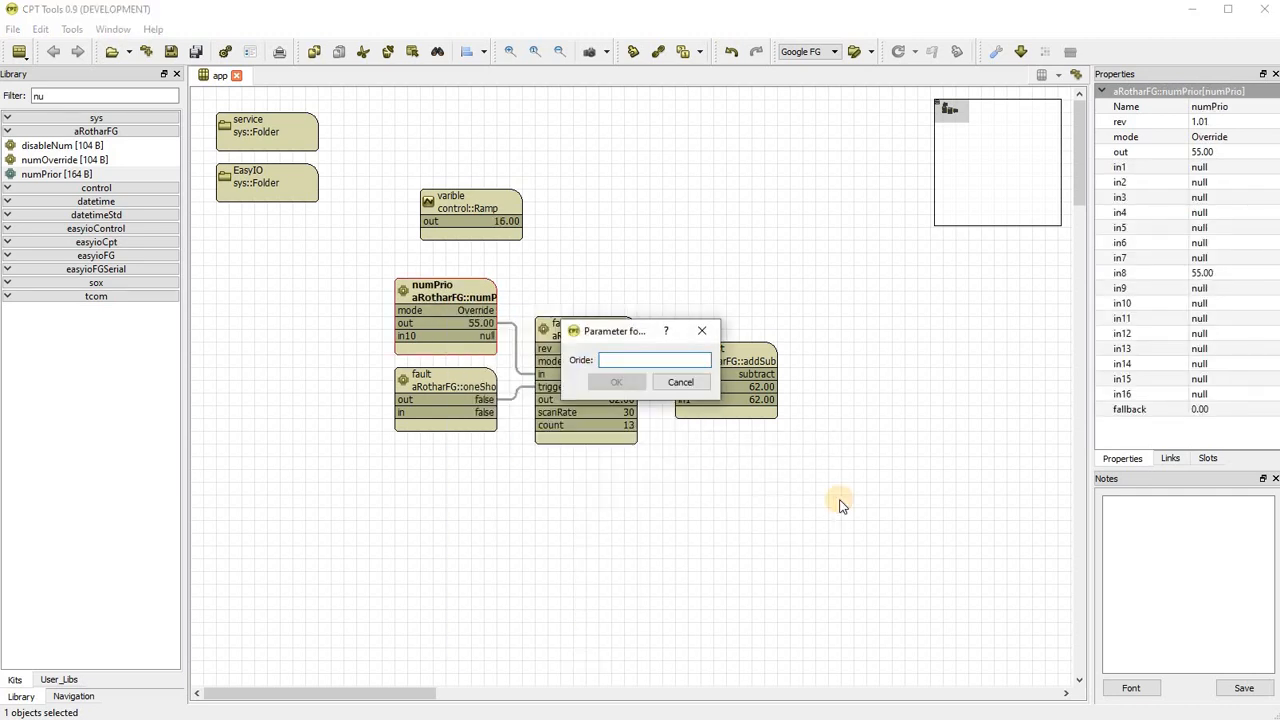
text(30)
key(Return)
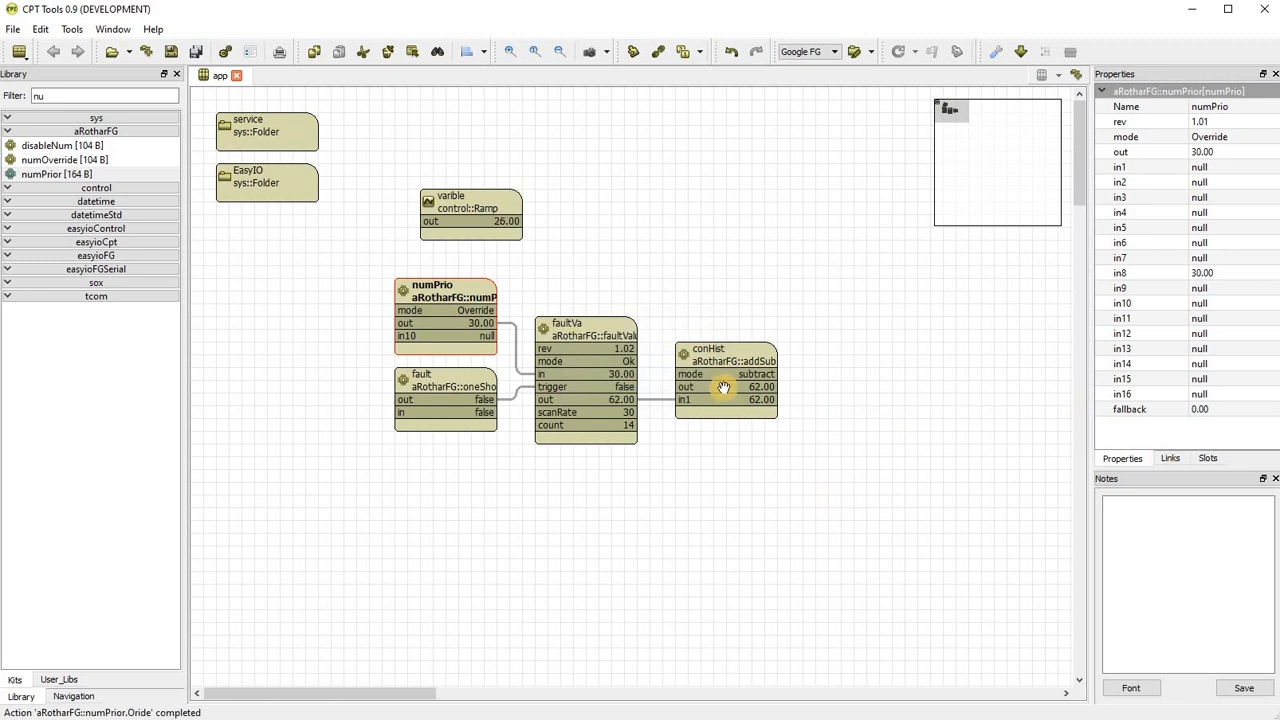
Step: Check the faultVa block's scan count, and run the fire action on the fault oneShot block
click(645, 354)
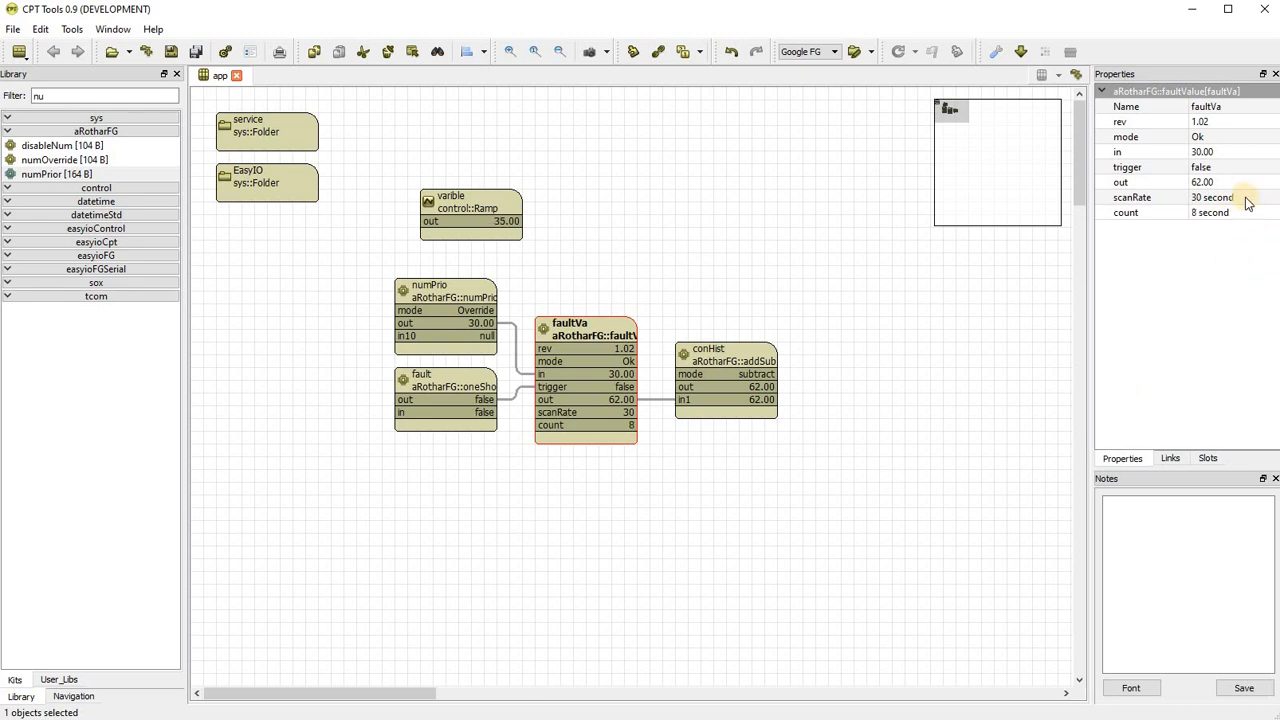
click(463, 388)
right_click(463, 386)
mouse_move(690, 513)
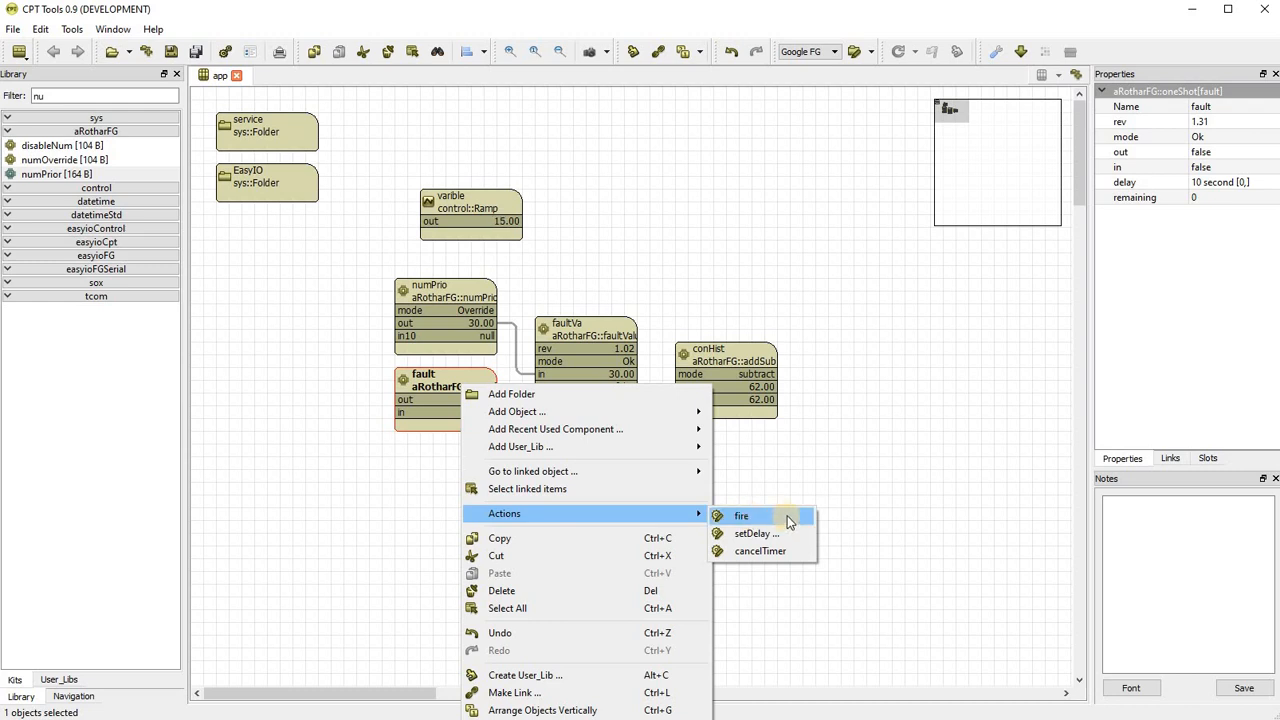
click(741, 516)
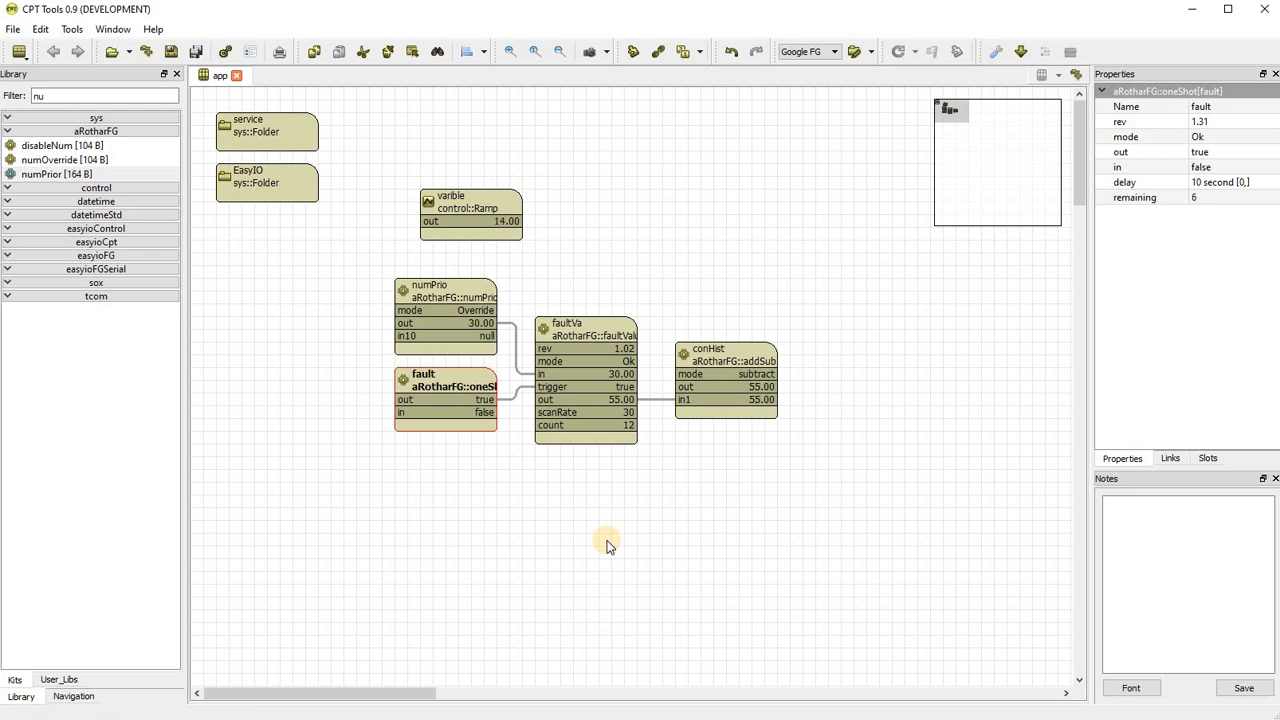
Step: Shorten the faultVa block's scanRate to 1 second
click(628, 352)
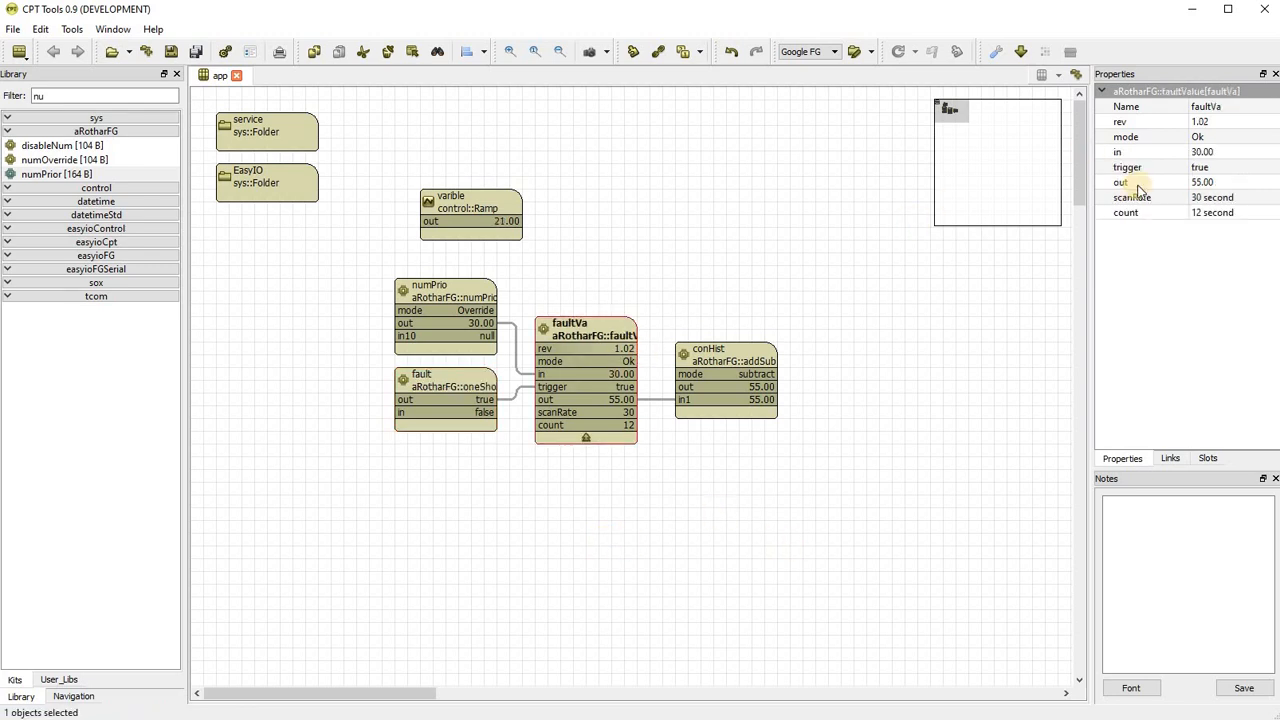
click(1225, 199)
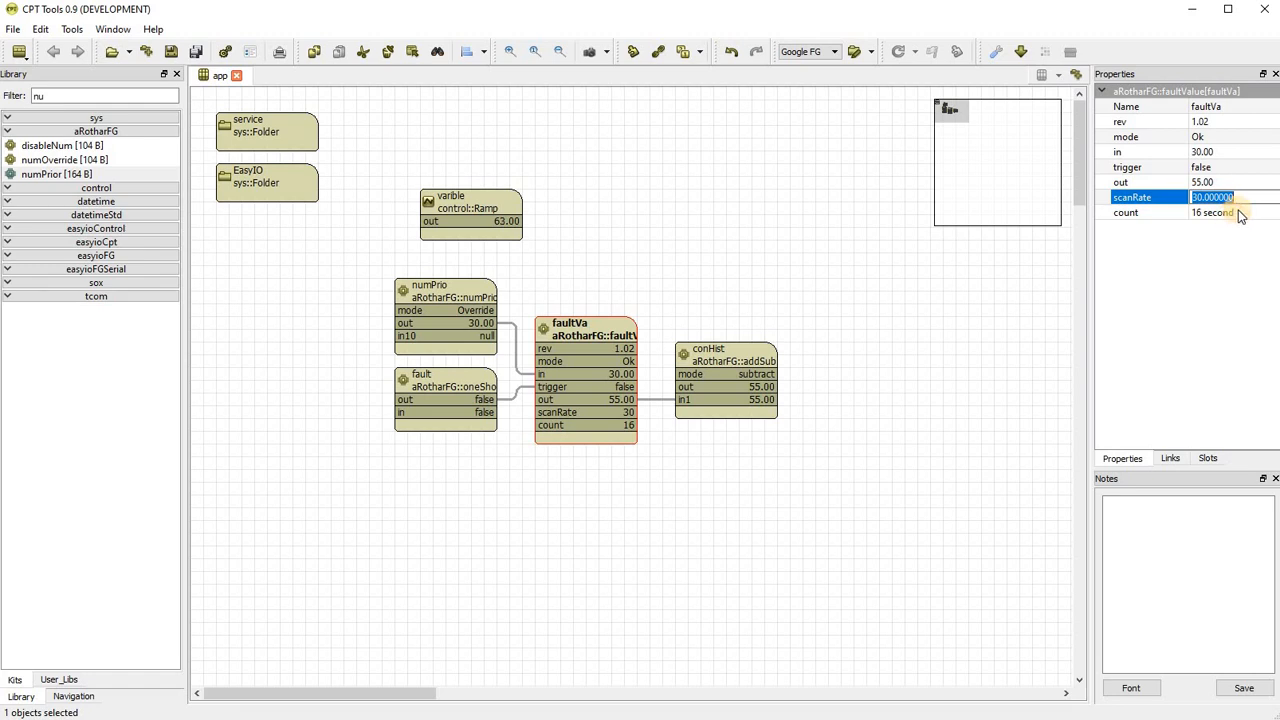
click(1237, 212)
click(1252, 198)
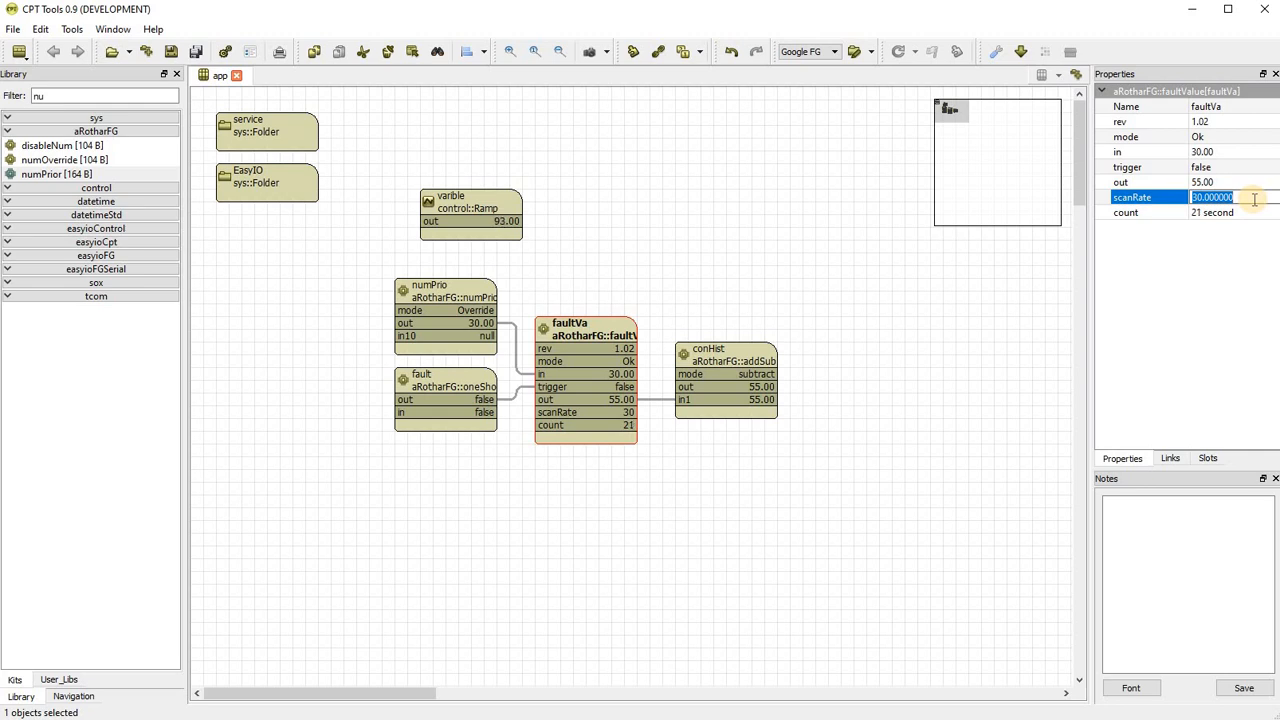
text(1)
key(Return)
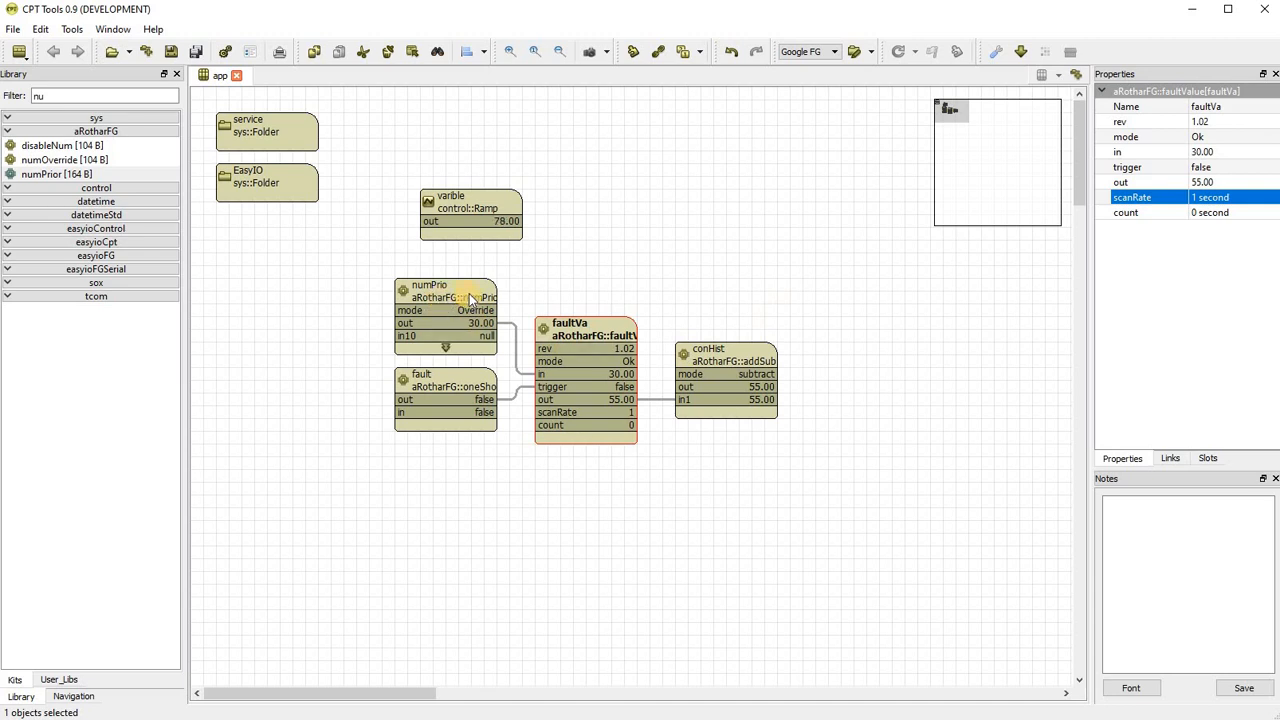
Step: Override the numPrio block with the value 66
right_click(467, 296)
mouse_move(671, 428)
click(800, 461)
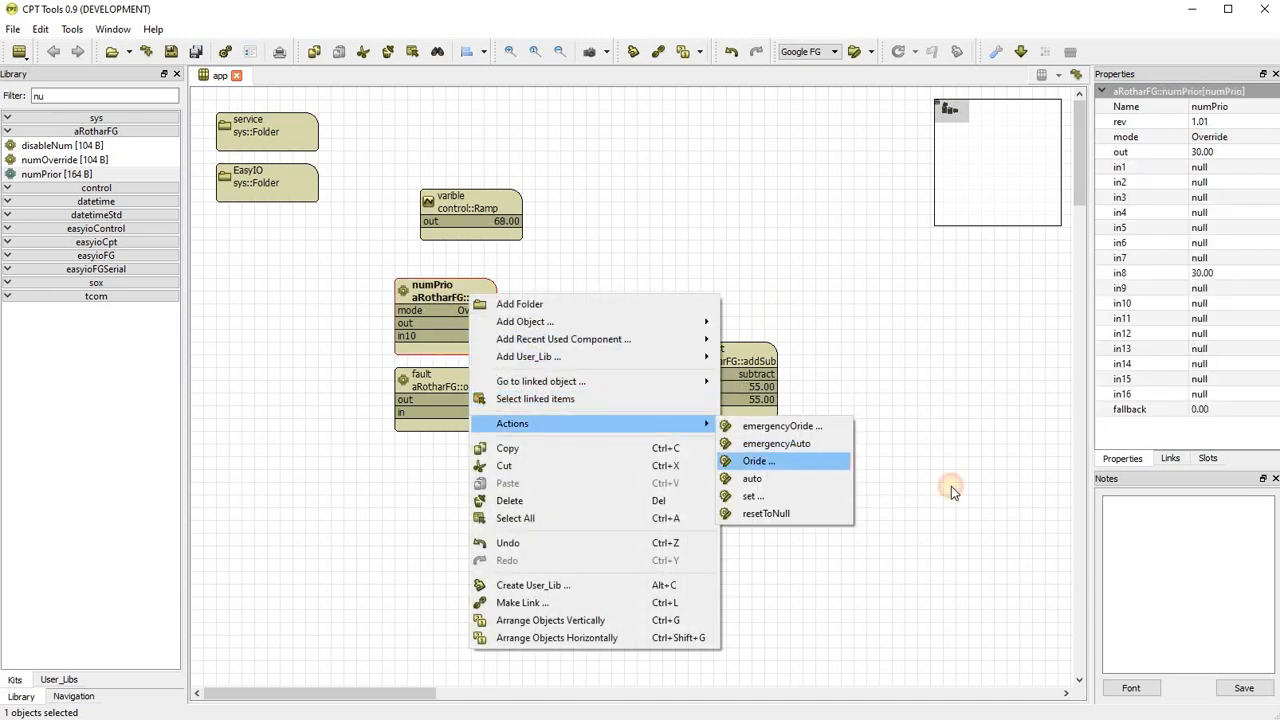
text(66)
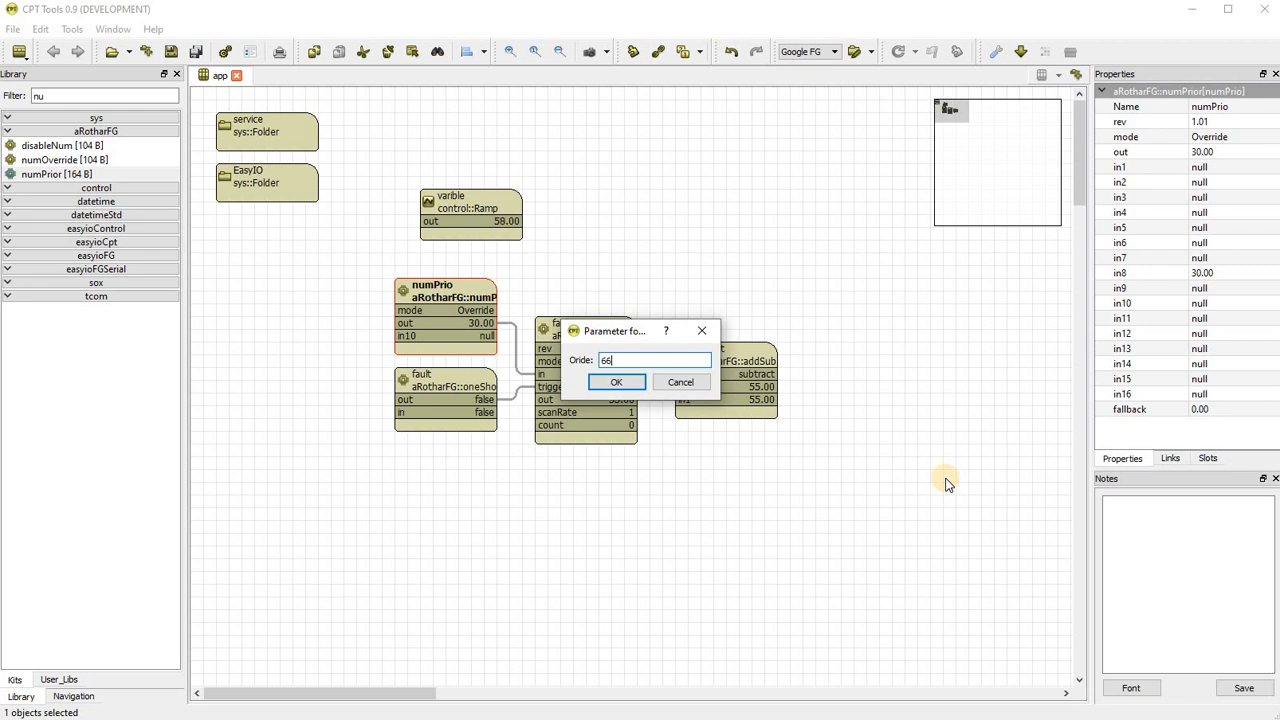
key(Return)
Step: Run the fire action on the fault oneShot block twice to trigger faultVa with the 1-second scan rate
right_click(428, 405)
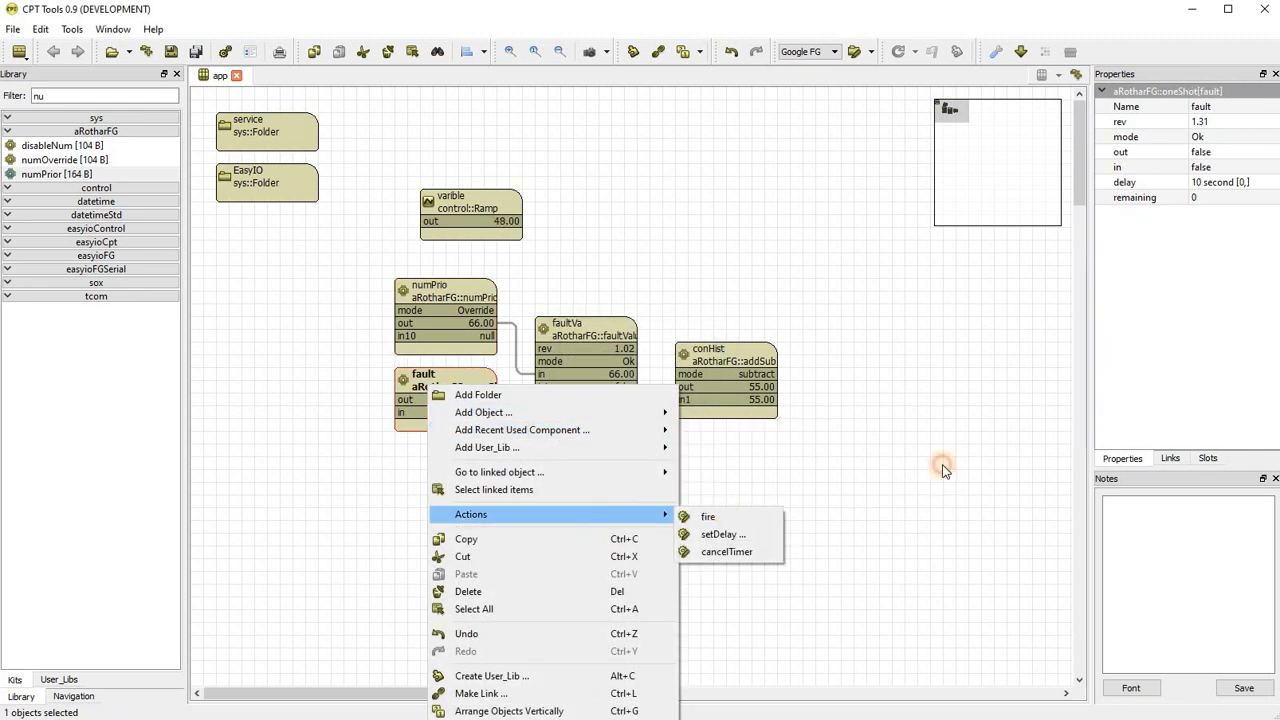
click(1183, 370)
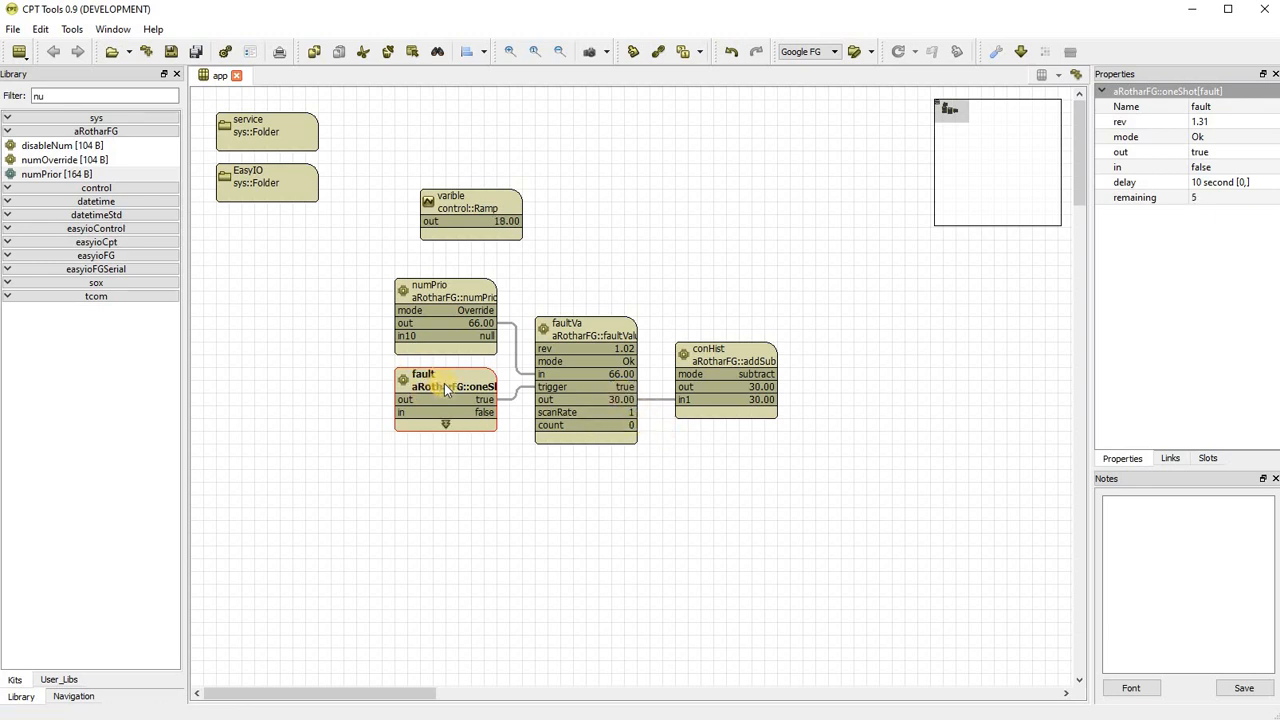
click(468, 488)
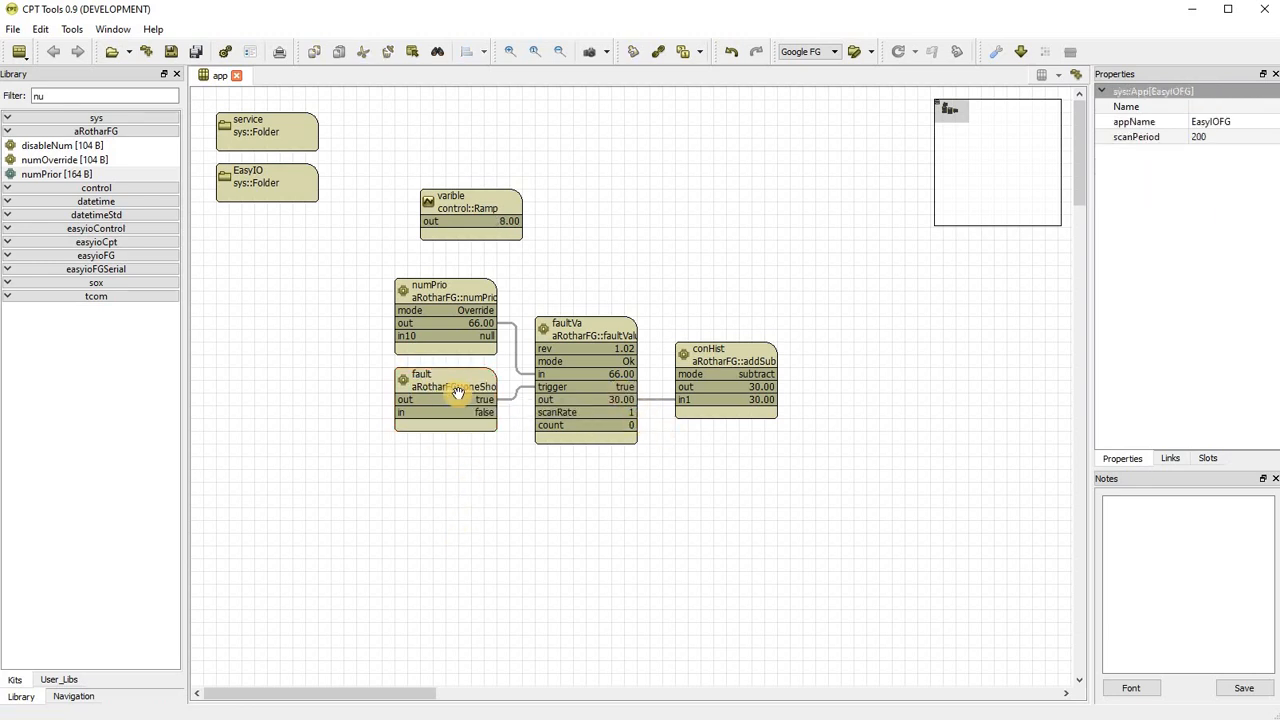
click(447, 428)
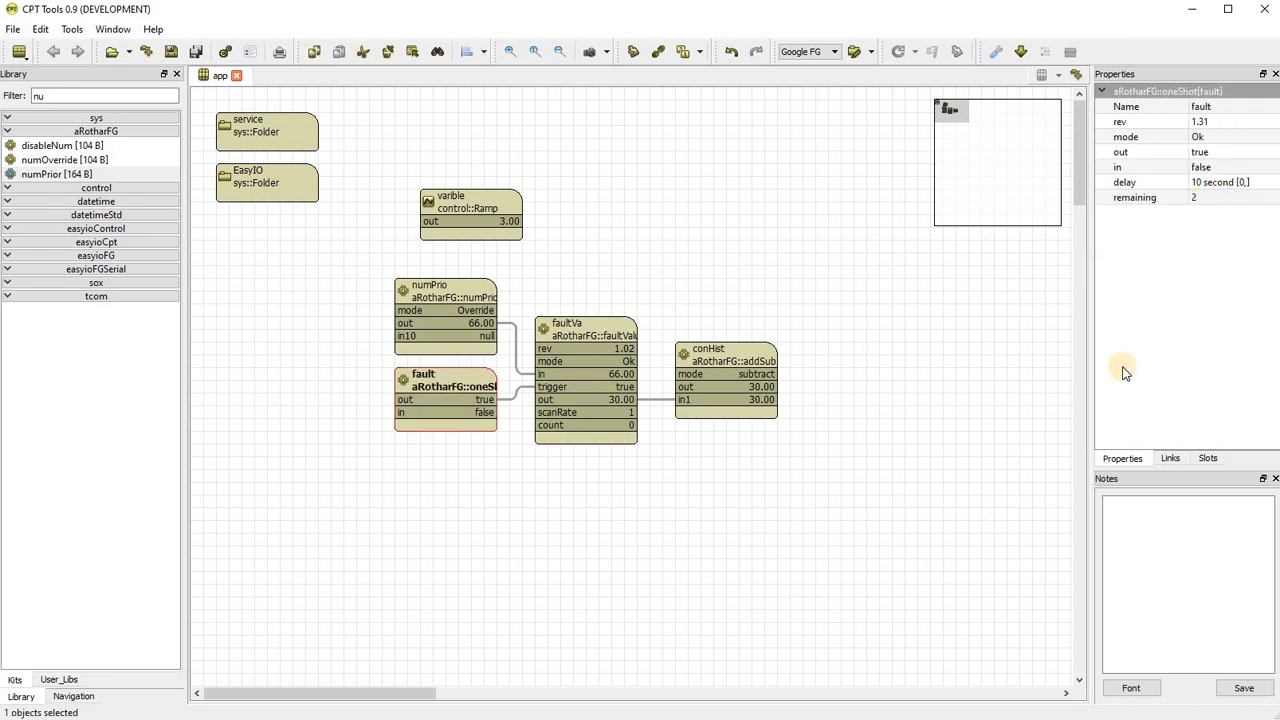
right_click(454, 391)
click(748, 523)
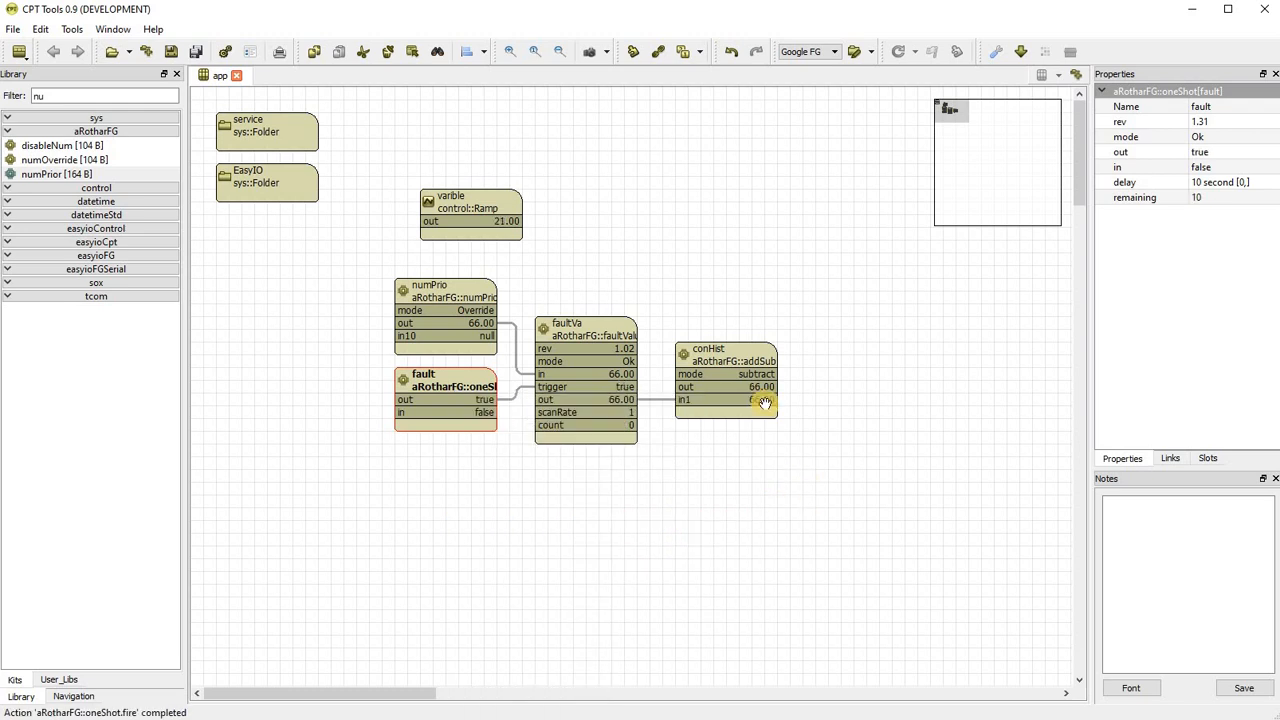
Step: Try to rename the conHist block
click(584, 364)
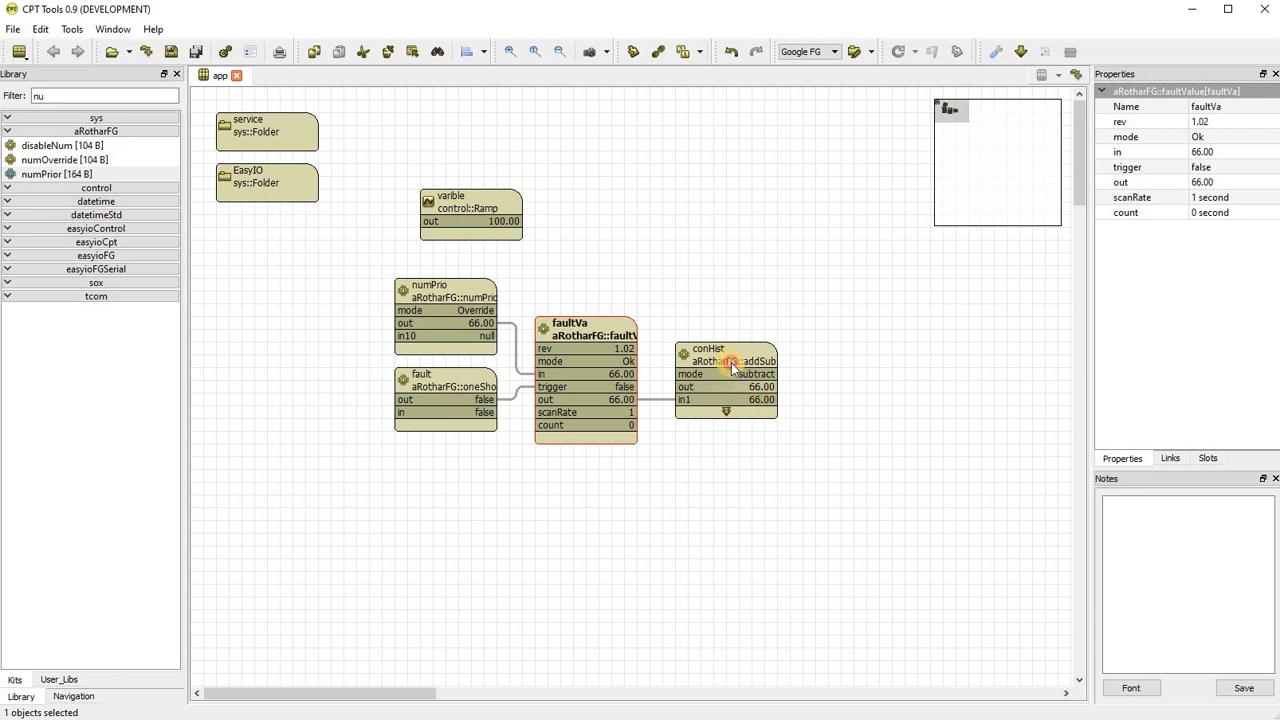
click(731, 360)
click(1207, 104)
click(1207, 104)
key(BackSpace)
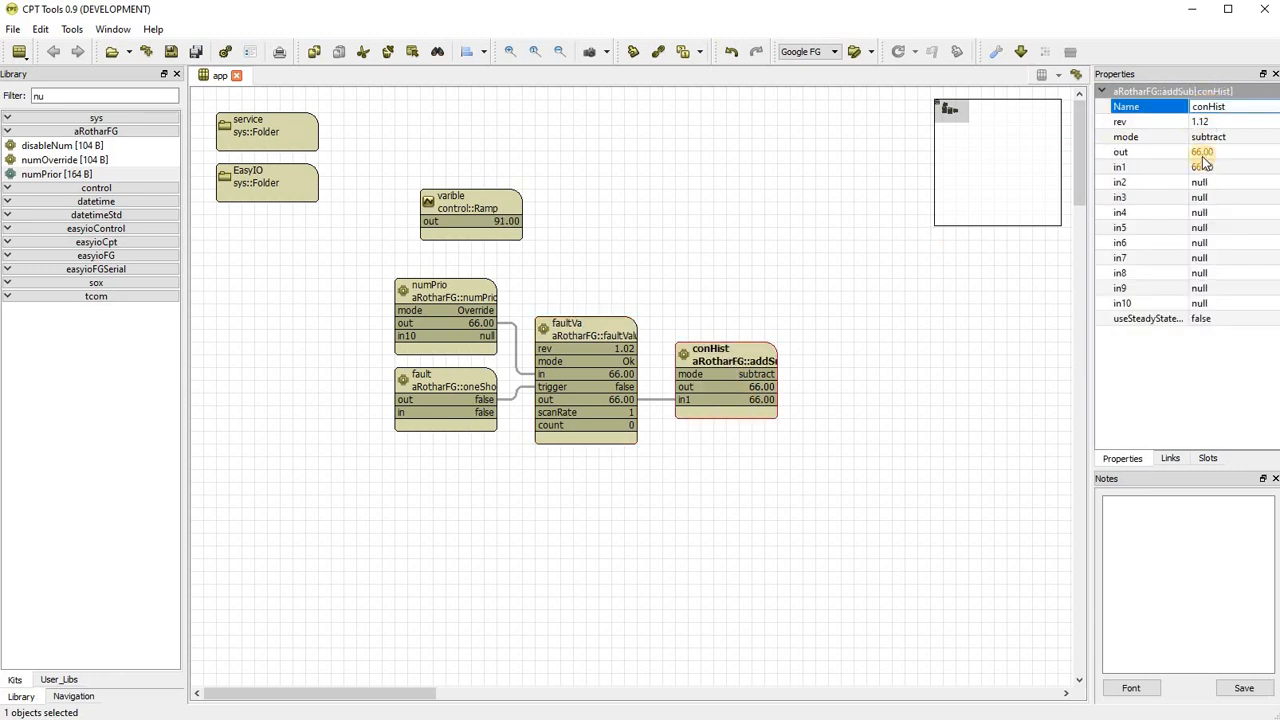
text(v)
click(729, 380)
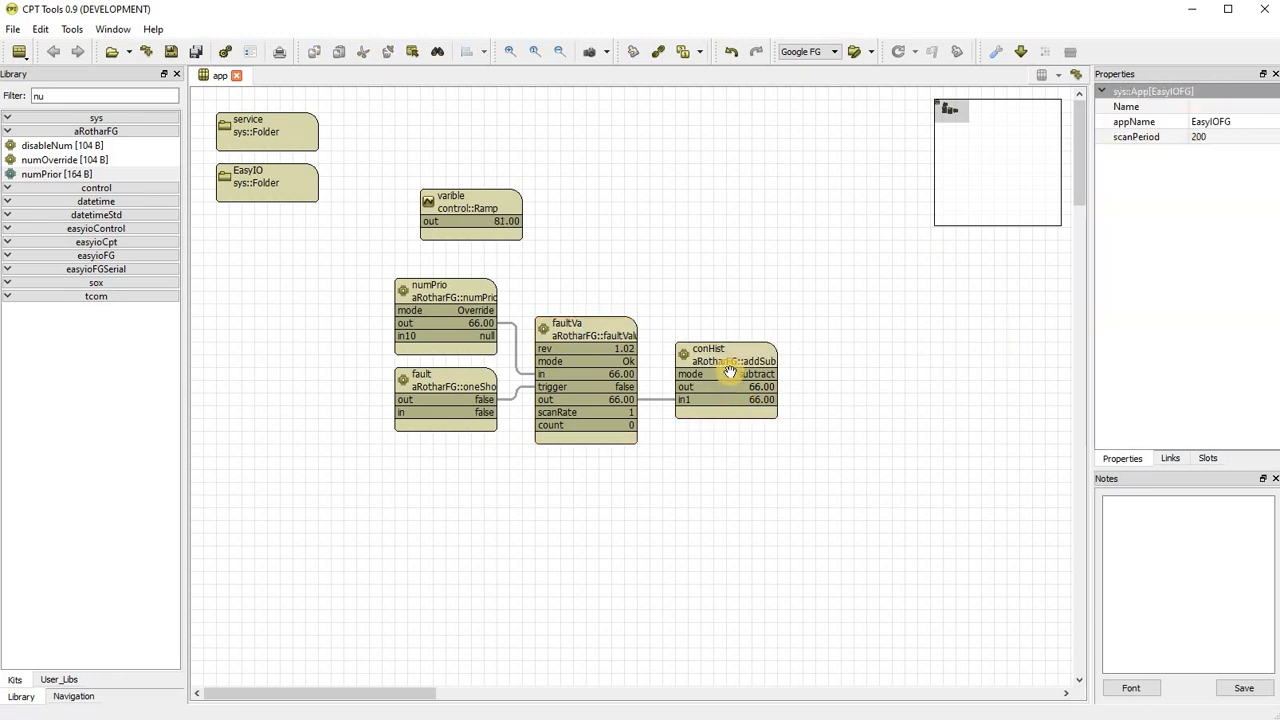